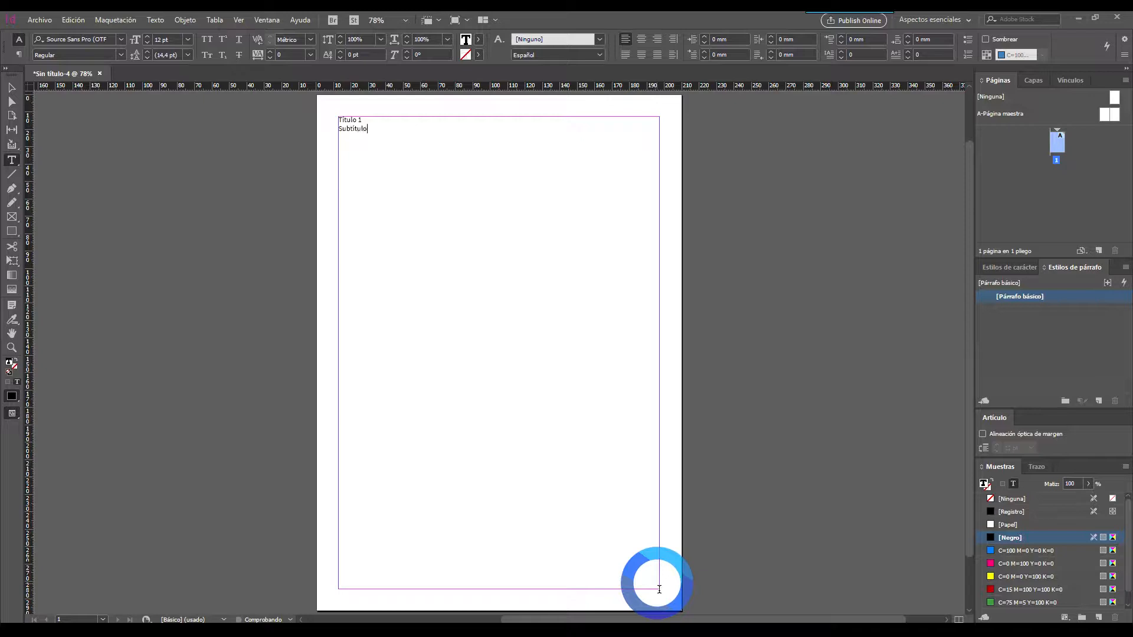
Write the lines Subtítulo 1.1, Subtítulo 1.1.1, Título 2, Subtítulo 2.1 and Subtítulo 2.1.1 below Título 1 in the text frame
text(Subtítulo 1)
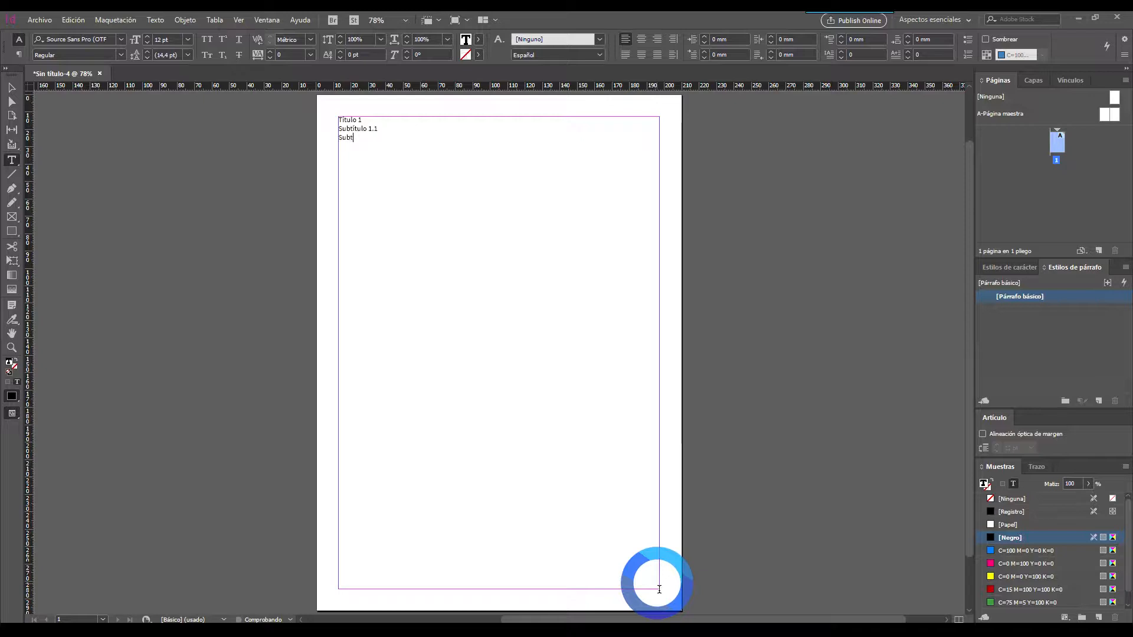
text(.1.1 T)
text(ítulo 2 )
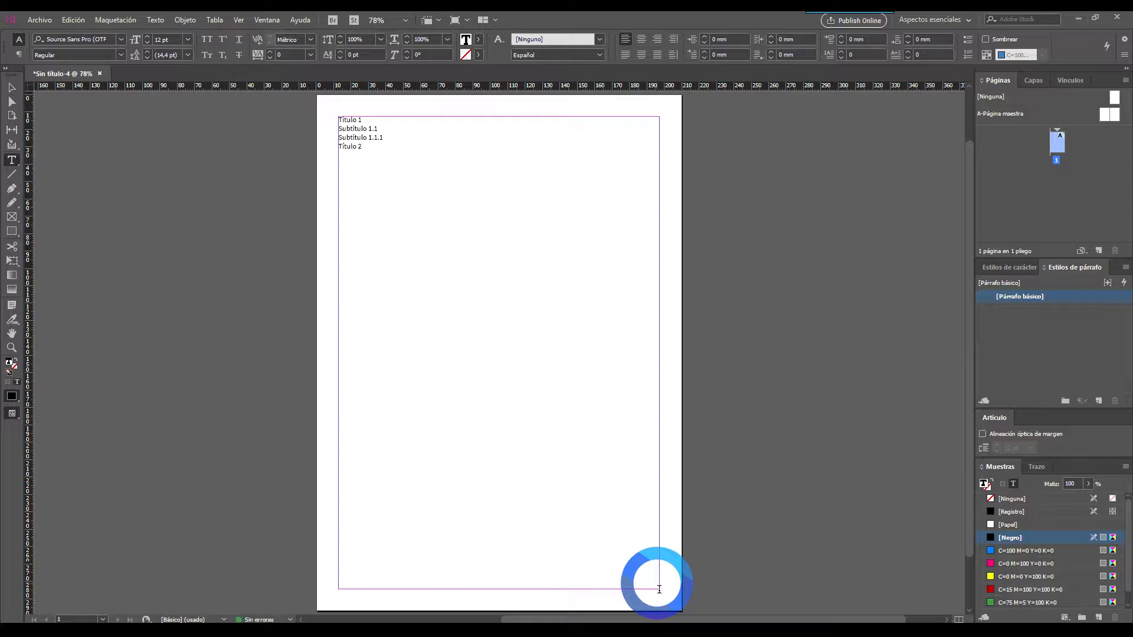
text(Subtítulo 2.1)
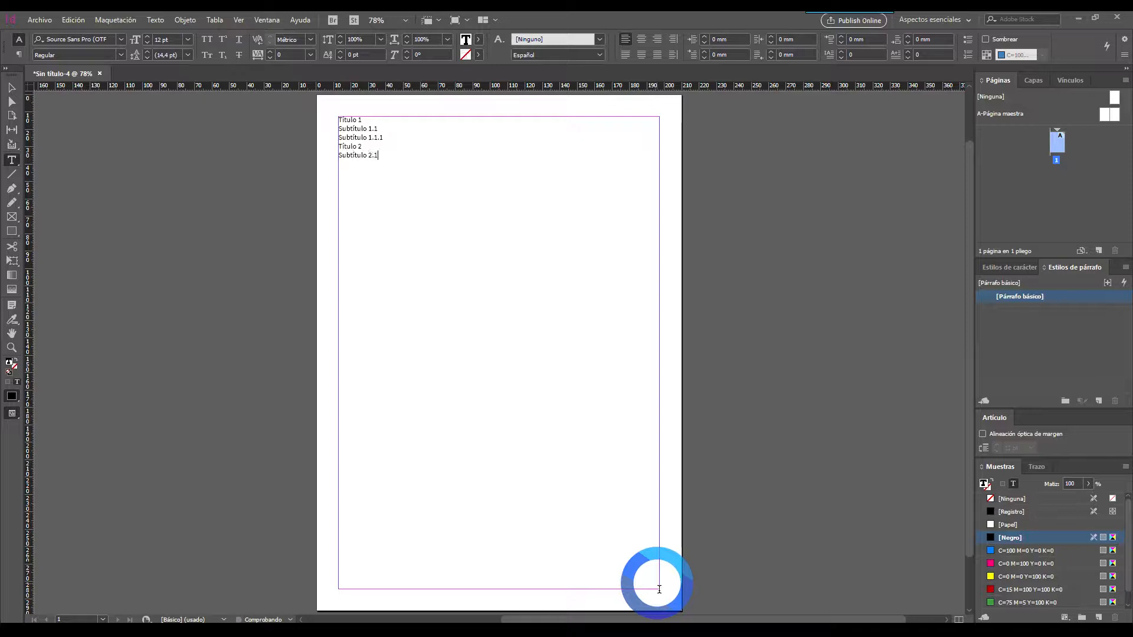
key(Return)
text(Subtítulo 2.1.1)
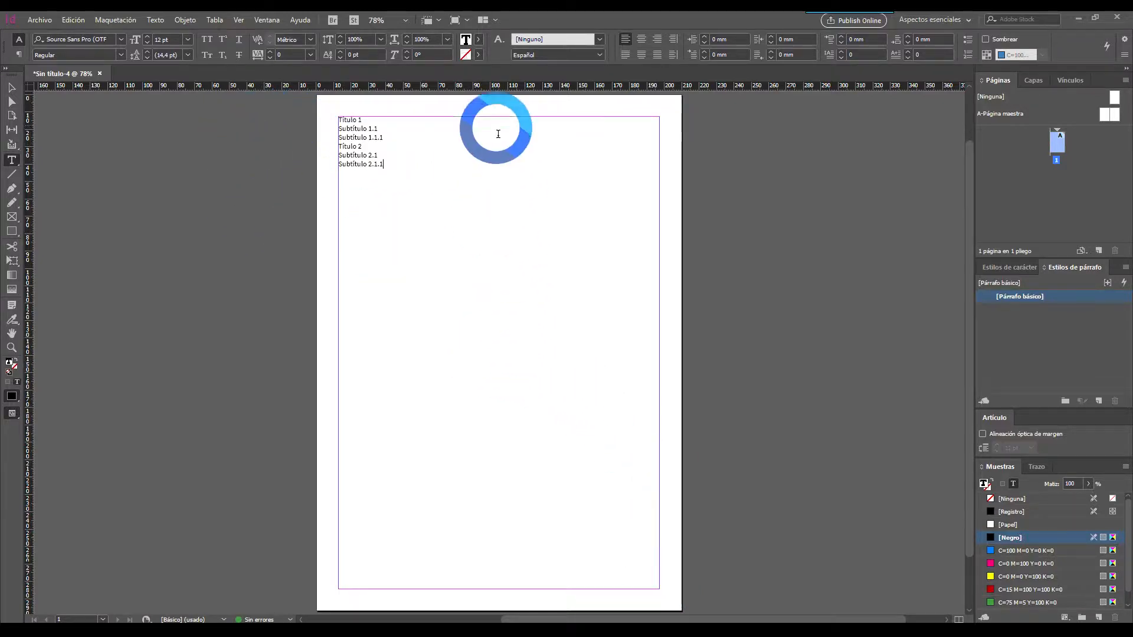
Format the Título 1 line with the Black font style at 18 pt
click(11, 86)
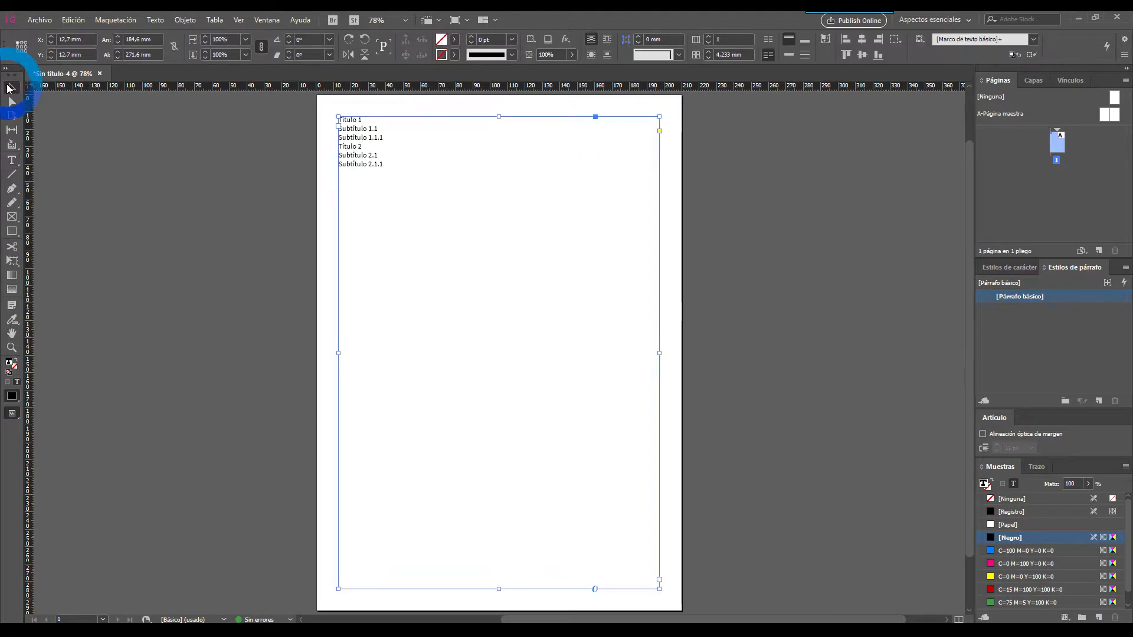
click(239, 134)
click(356, 122)
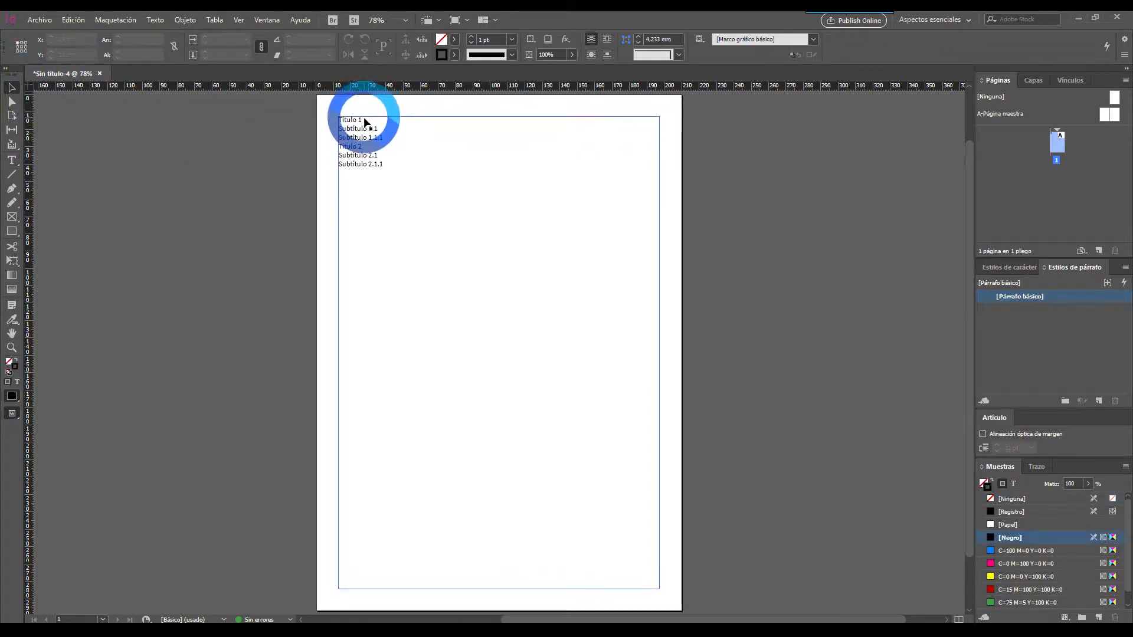
double_click(360, 122)
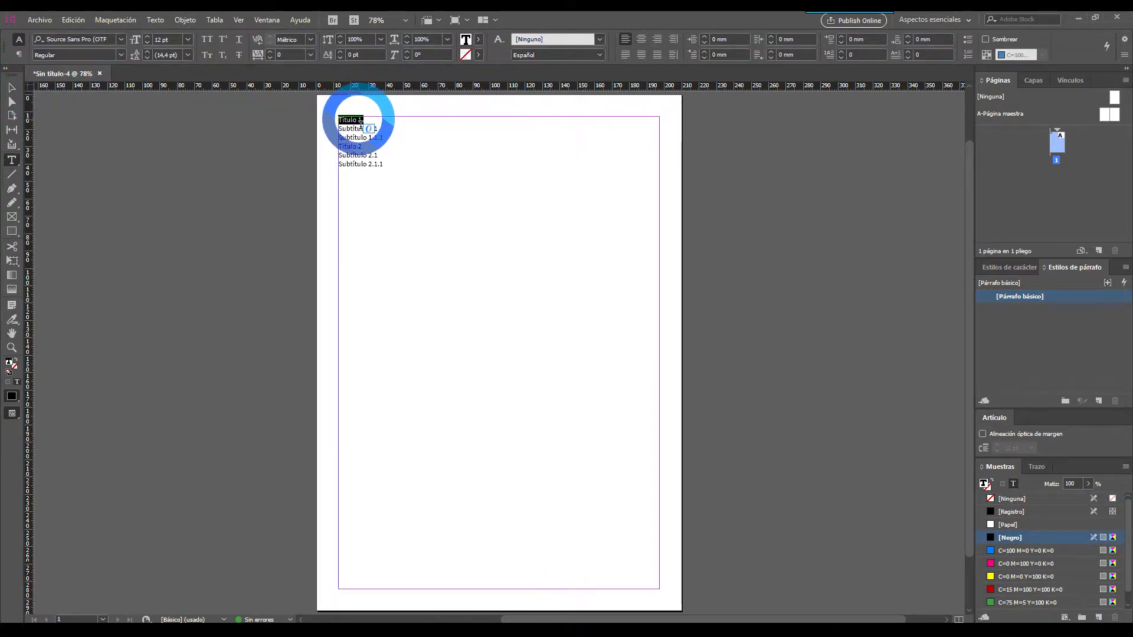
click(121, 55)
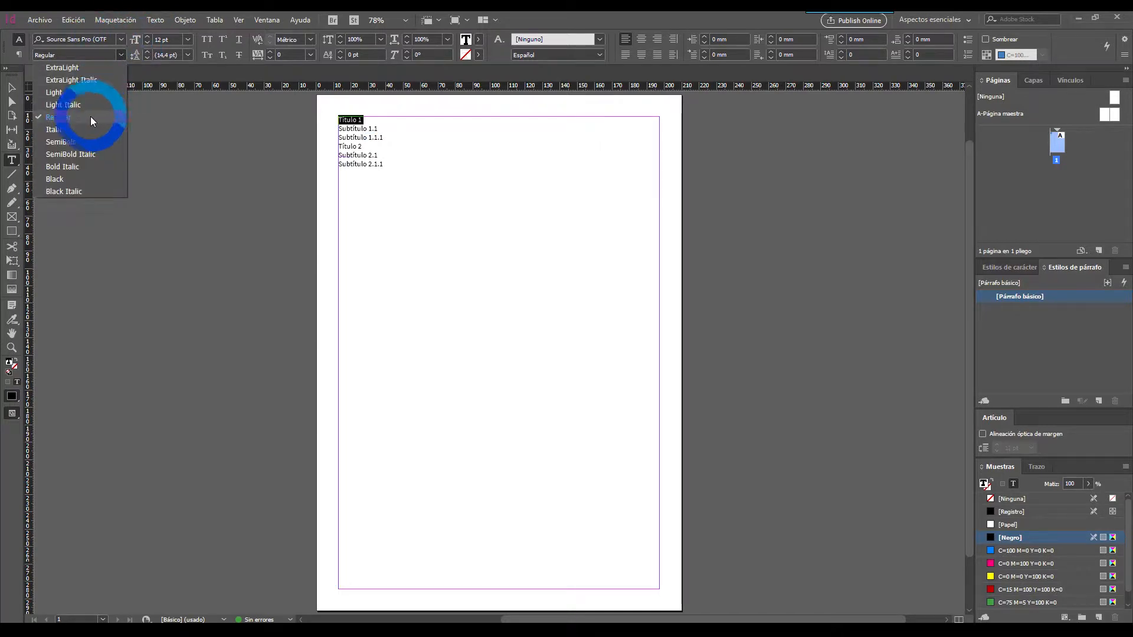
click(78, 178)
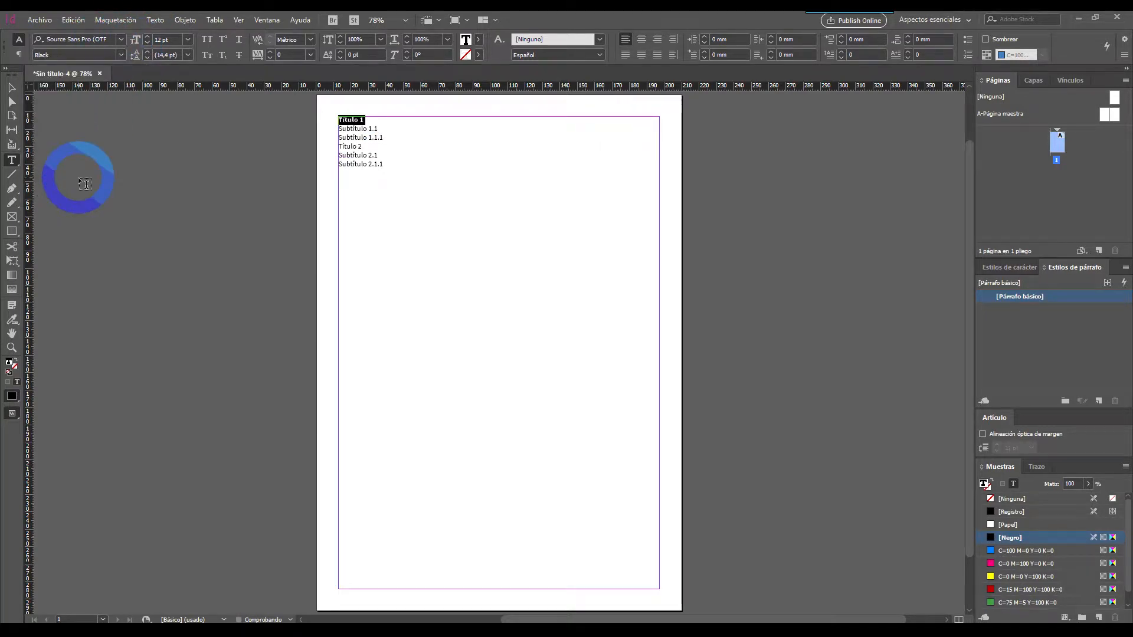
click(187, 40)
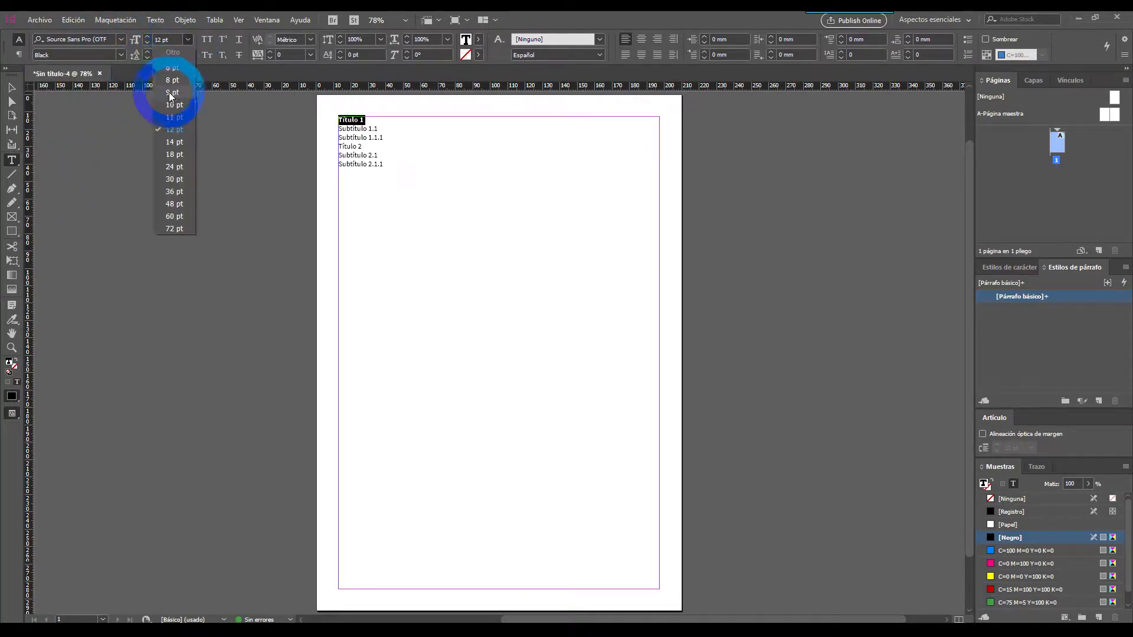
click(180, 156)
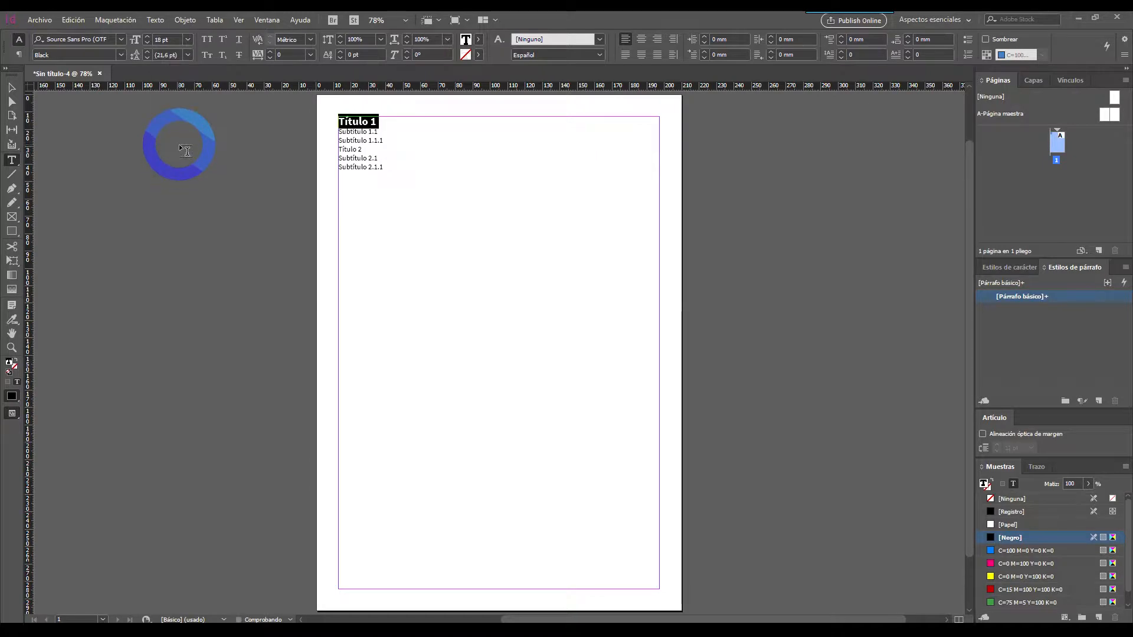
Set the space before and the space after the Título 1 paragraph to 4 mm each
click(24, 54)
double_click(350, 41)
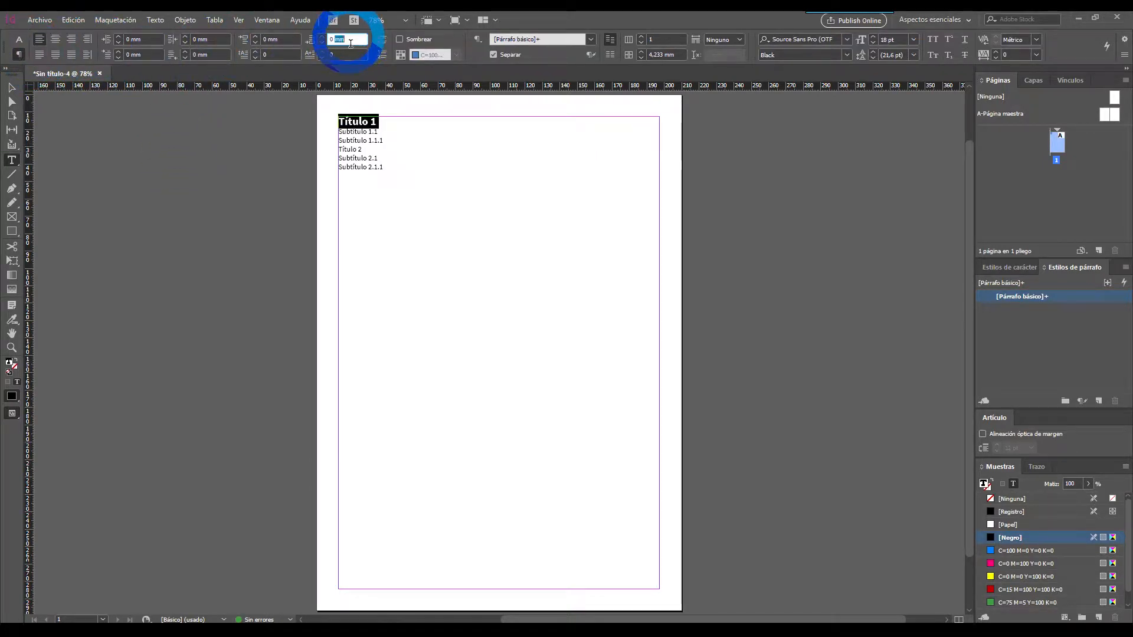
text(4)
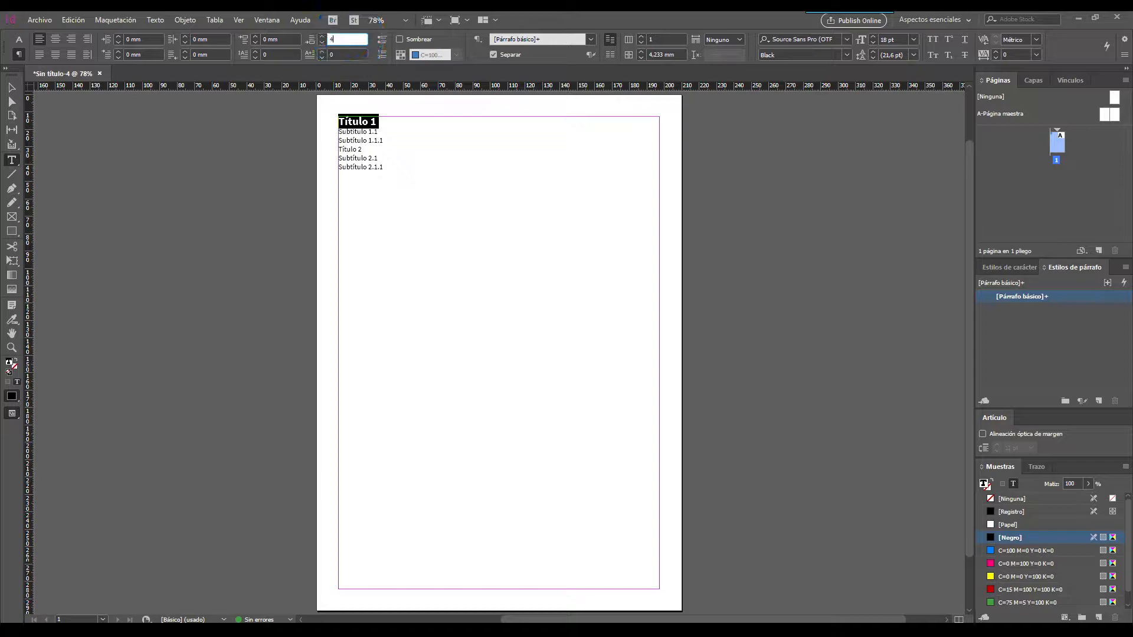
key(Return)
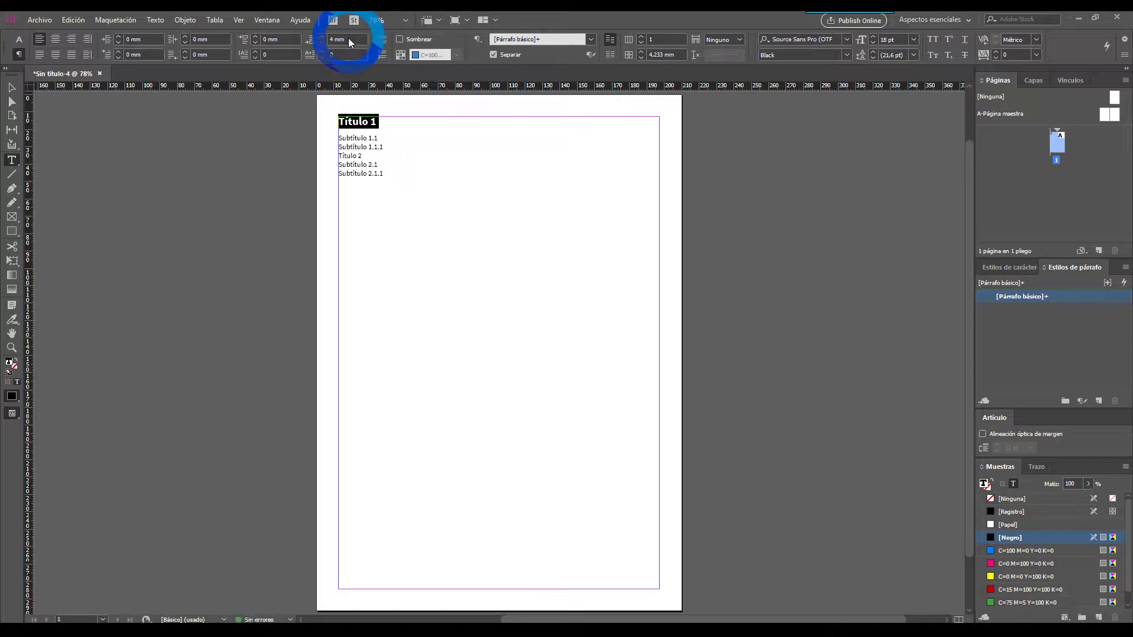
double_click(283, 40)
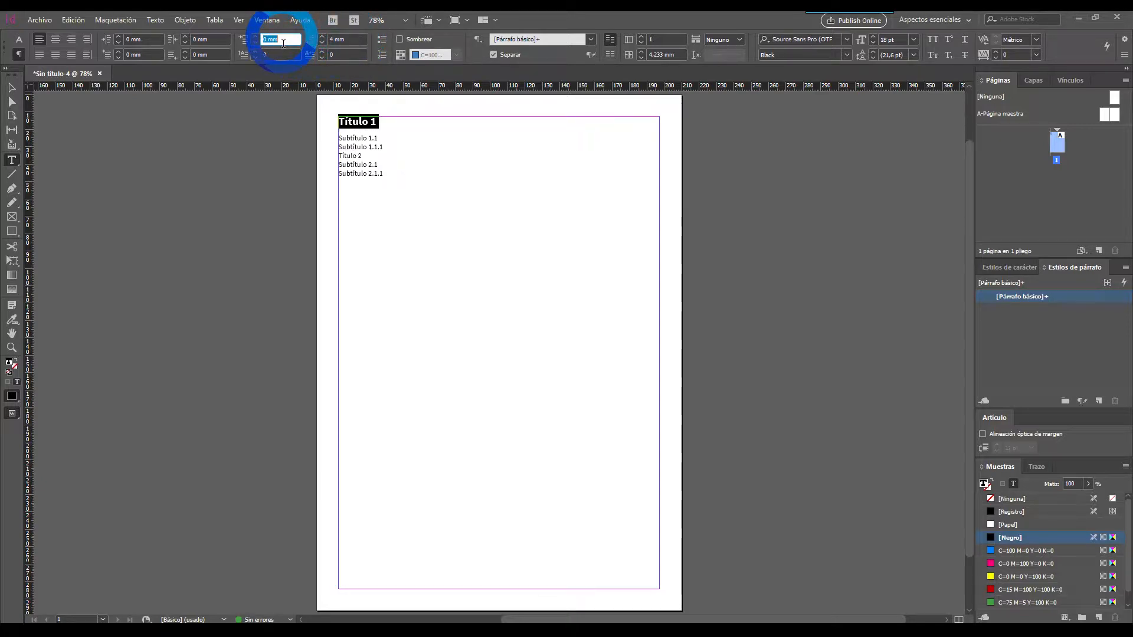
text(4)
key(Return)
click(283, 42)
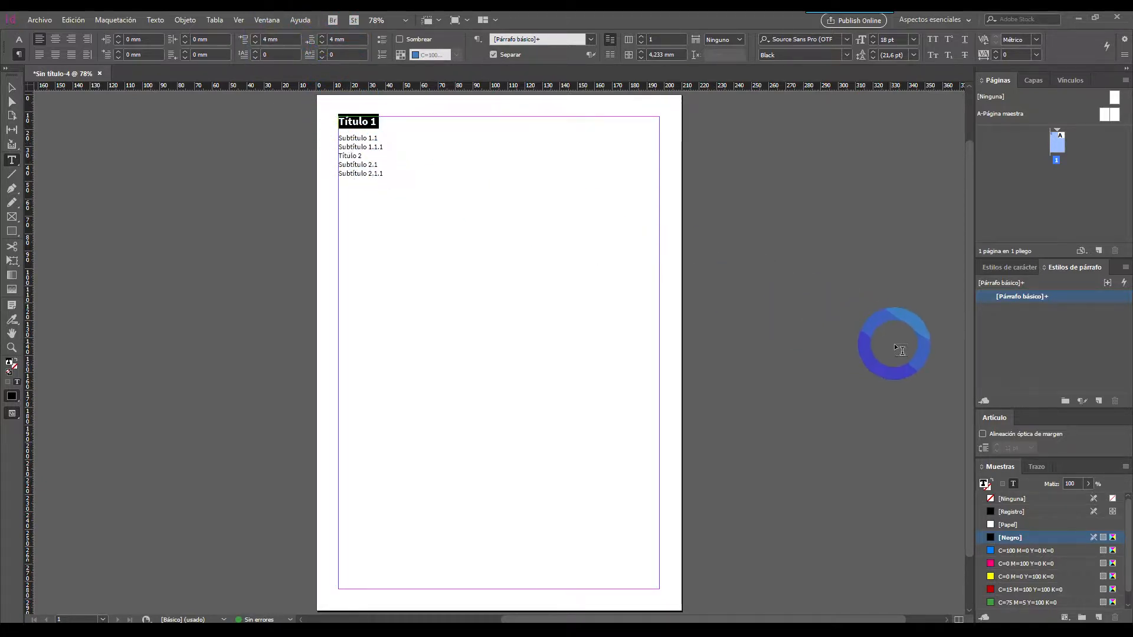
Create a new paragraph style named Título 1 from the formatted Título 1 line
alt+click(1106, 406)
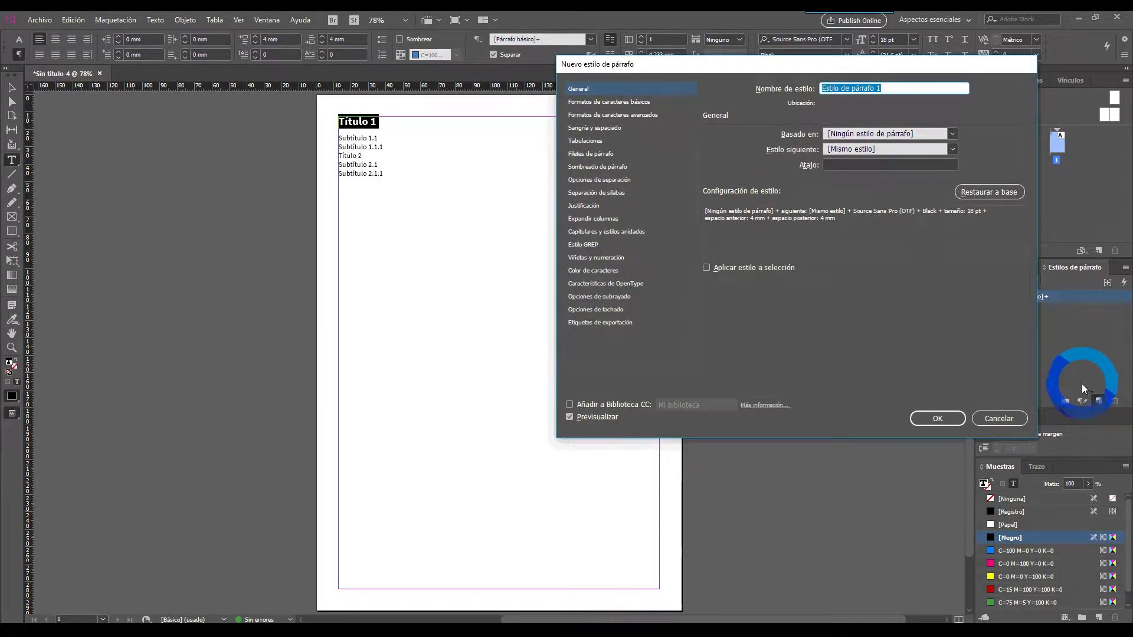
text(Tí)
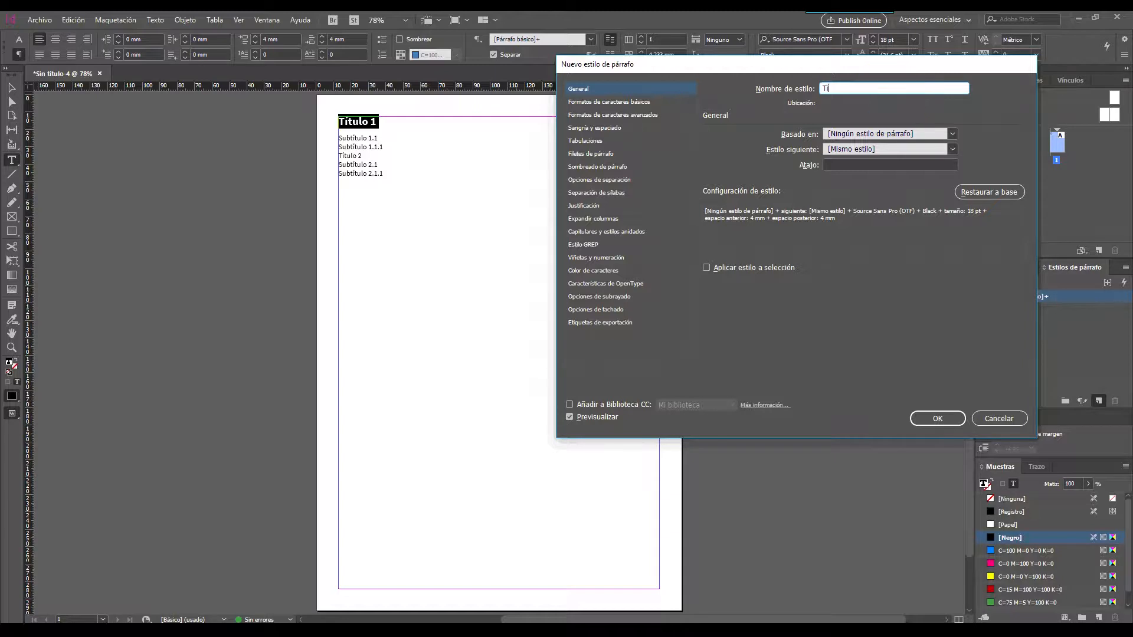
text(tulo 1)
click(924, 416)
Apply the Título 1 paragraph style to the Título 1 and Título 2 lines
click(515, 169)
click(363, 137)
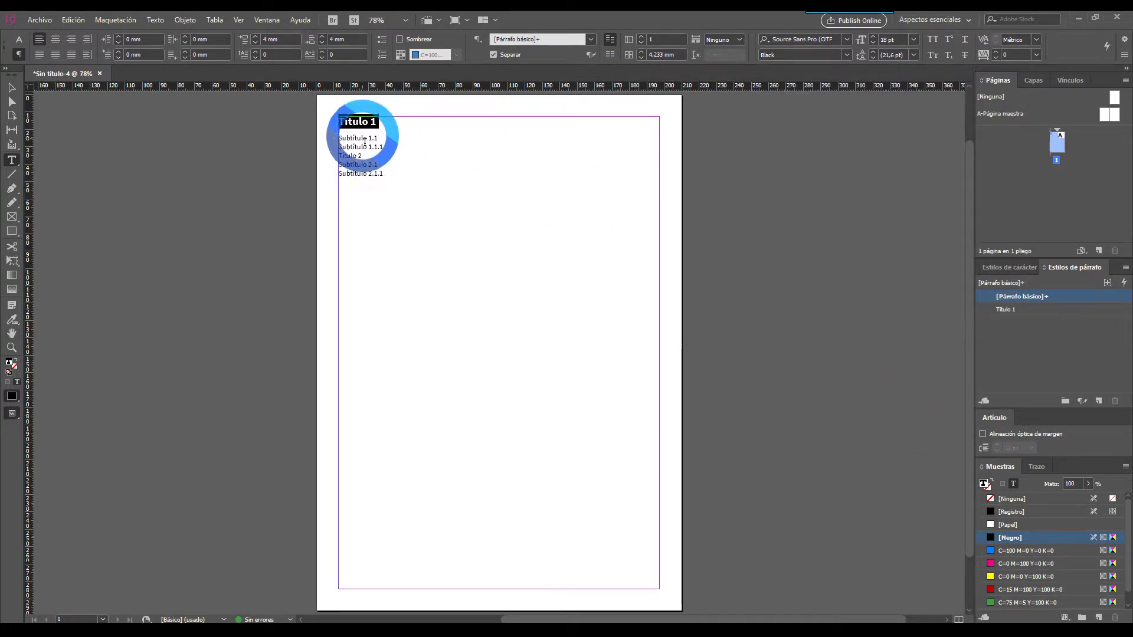
click(997, 312)
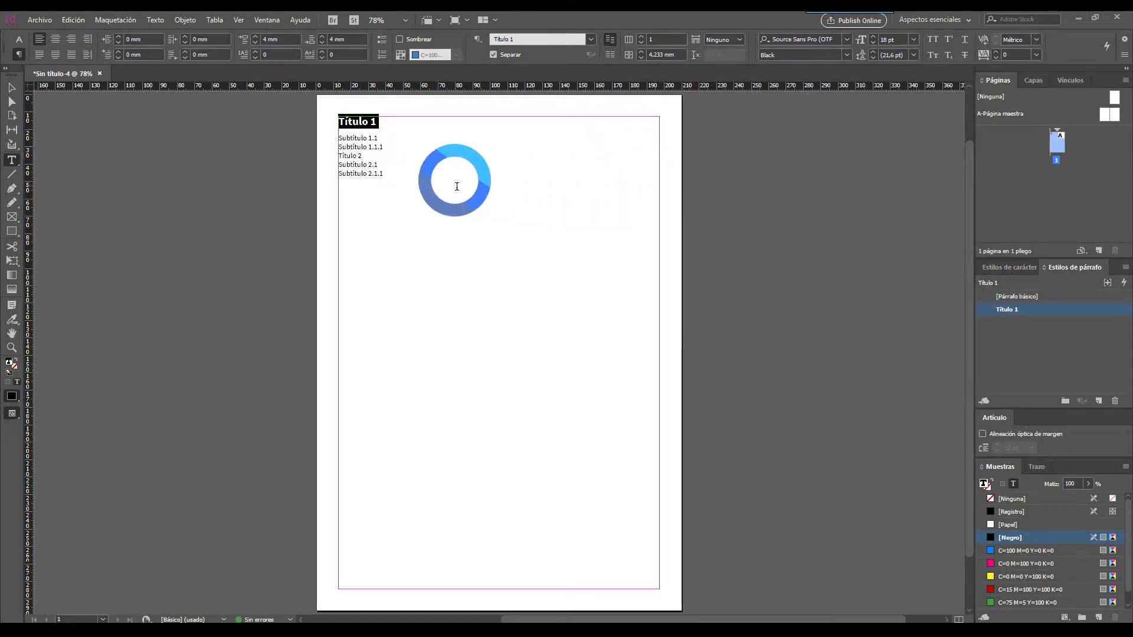
click(356, 162)
triple_click(356, 158)
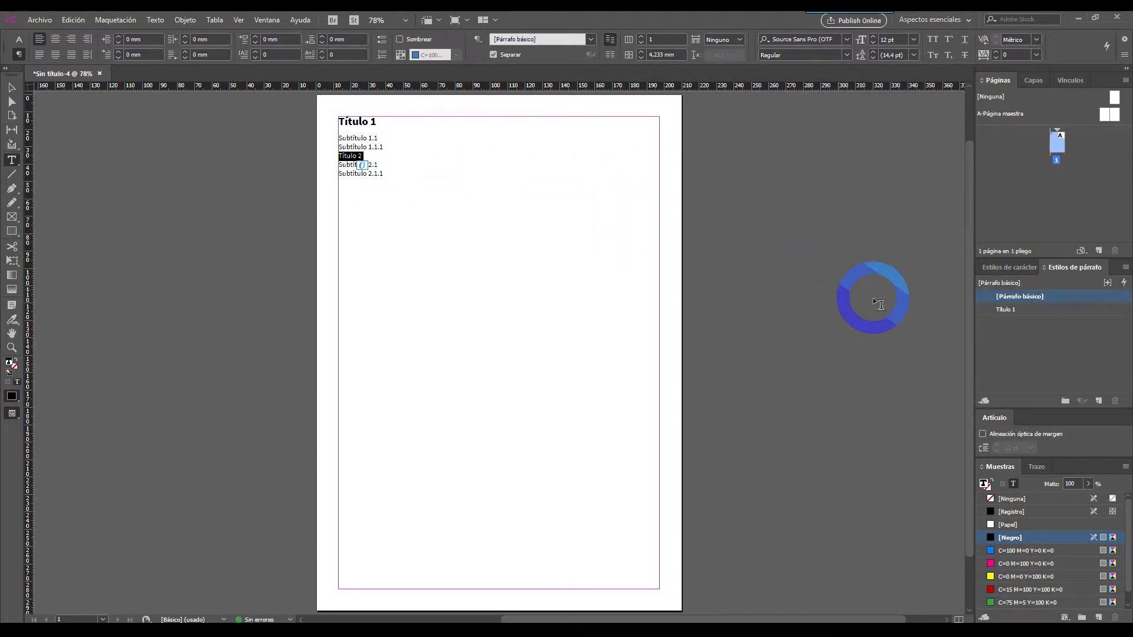
click(1002, 308)
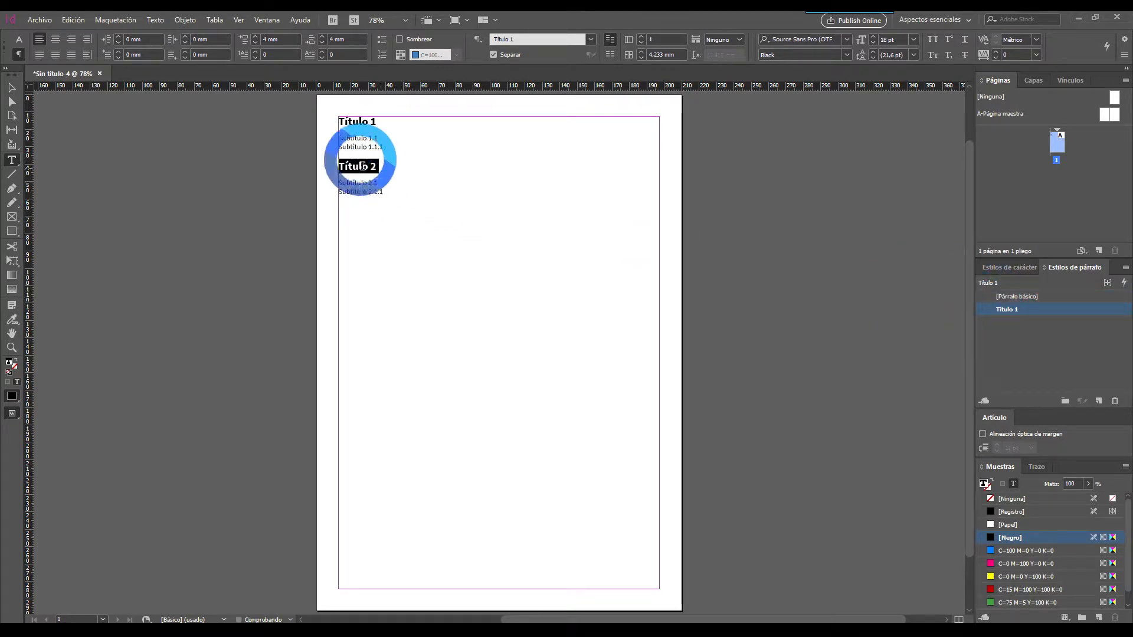
Format the Subtítulo 1.1 line with the SemiBold font style at 14 pt
click(352, 144)
triple_click(352, 141)
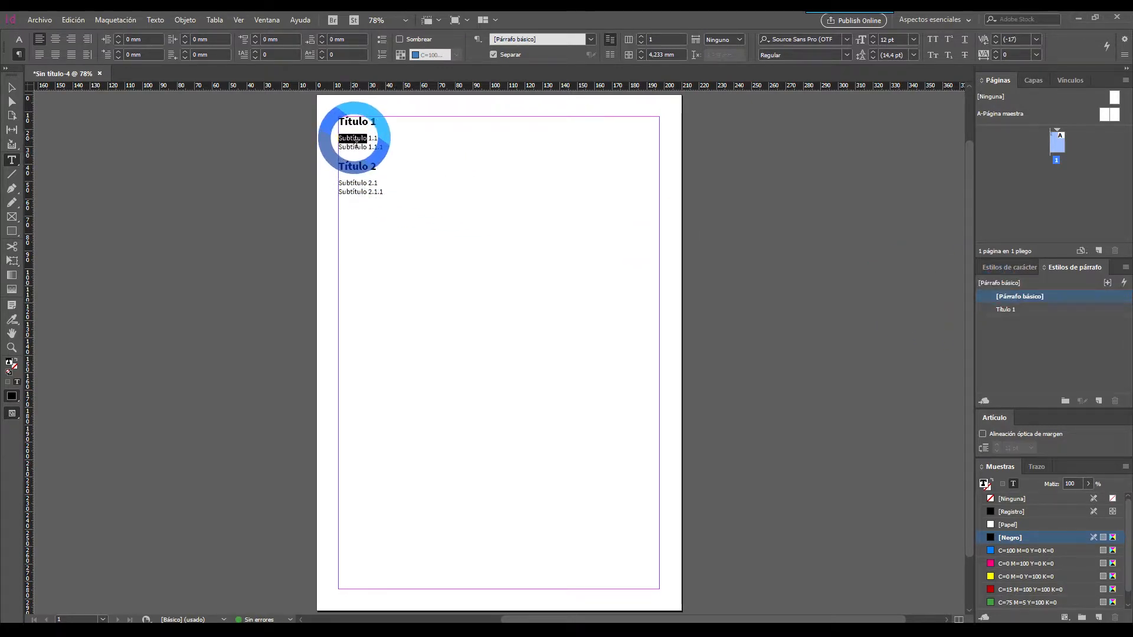
click(134, 39)
click(20, 39)
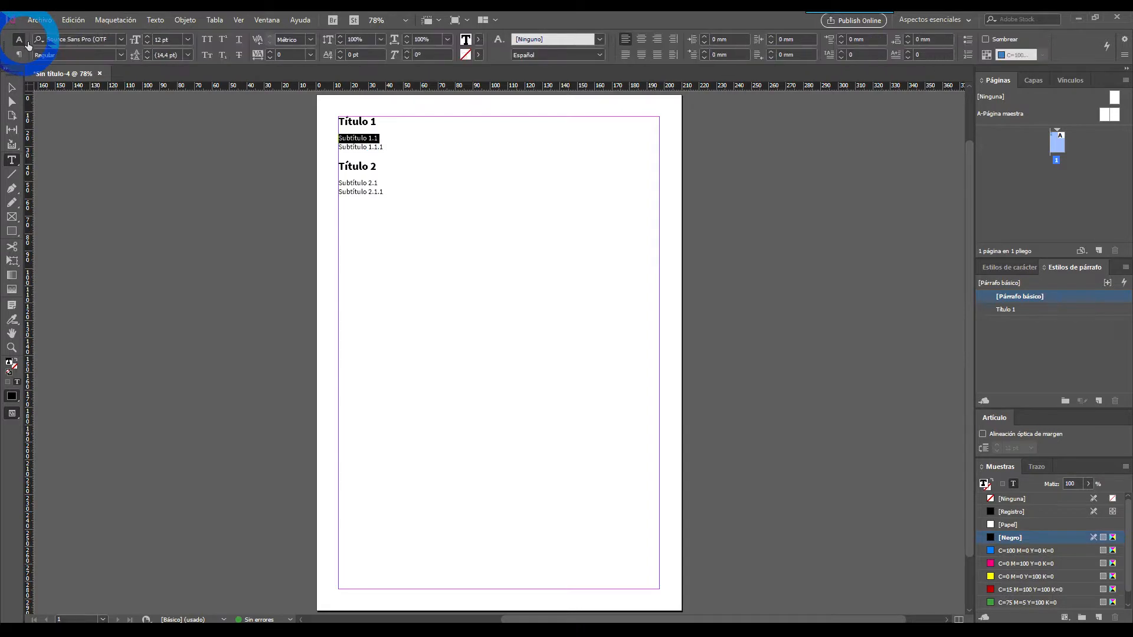
click(120, 54)
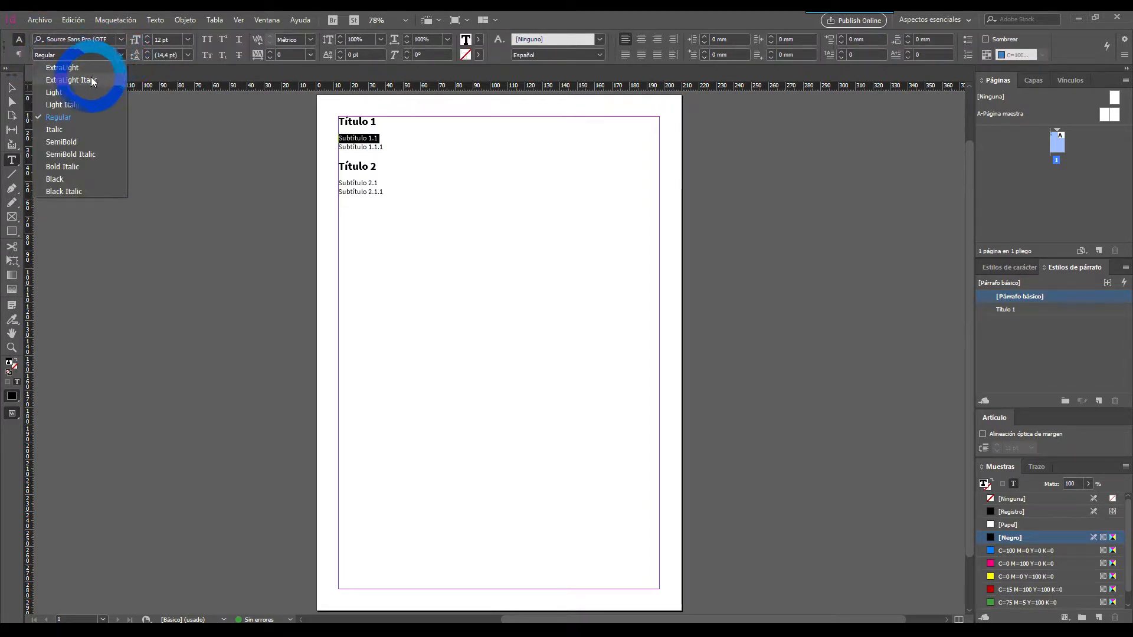
click(74, 142)
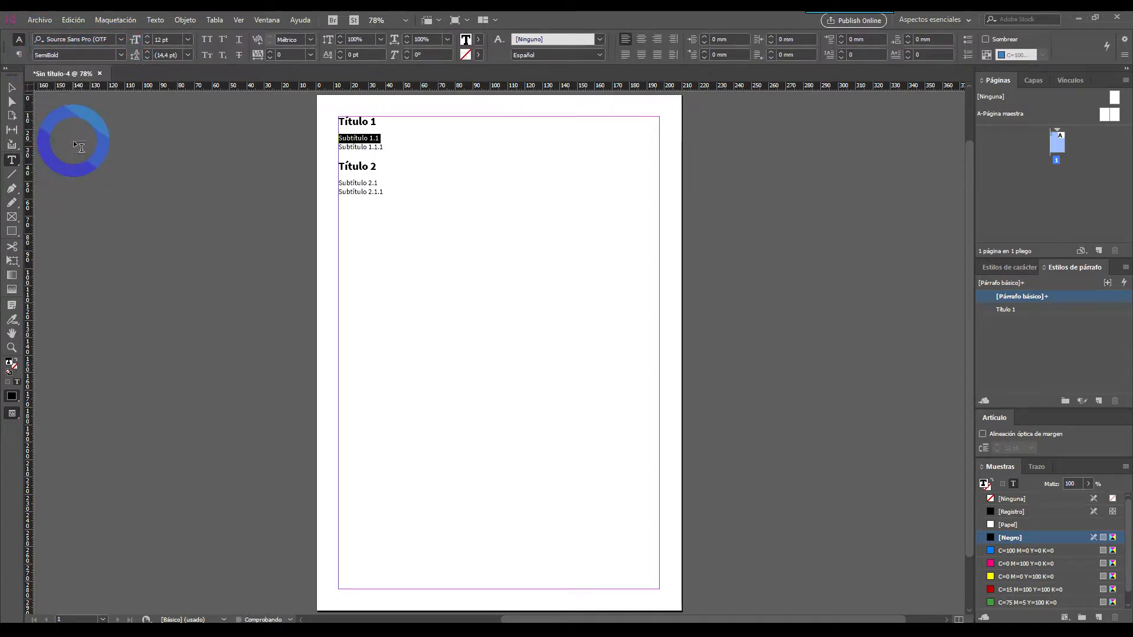
click(188, 40)
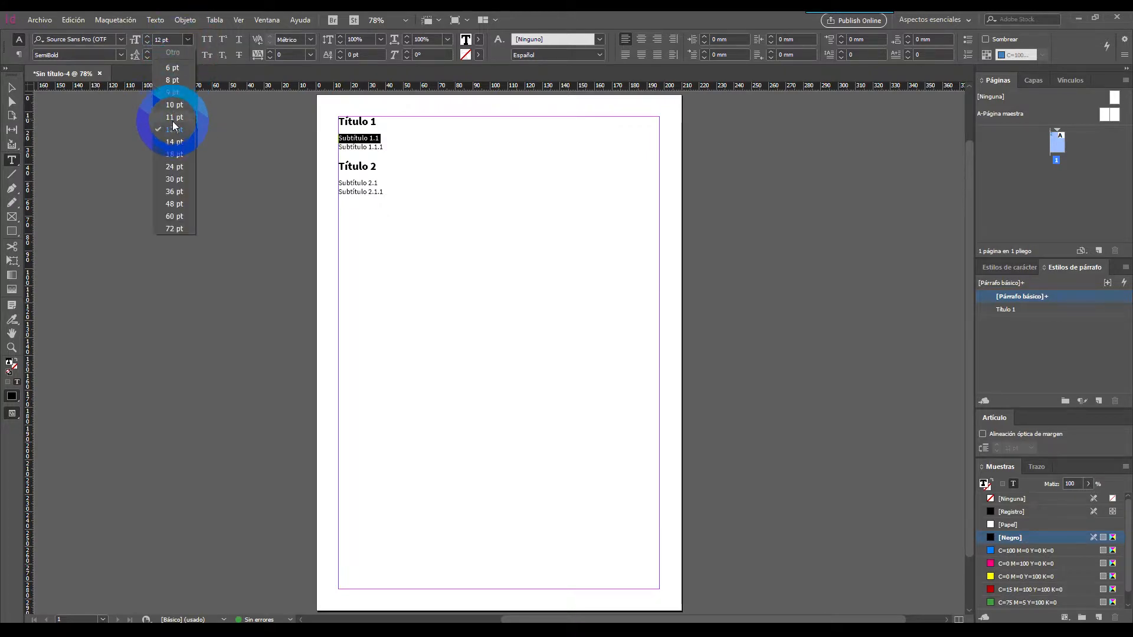
click(179, 144)
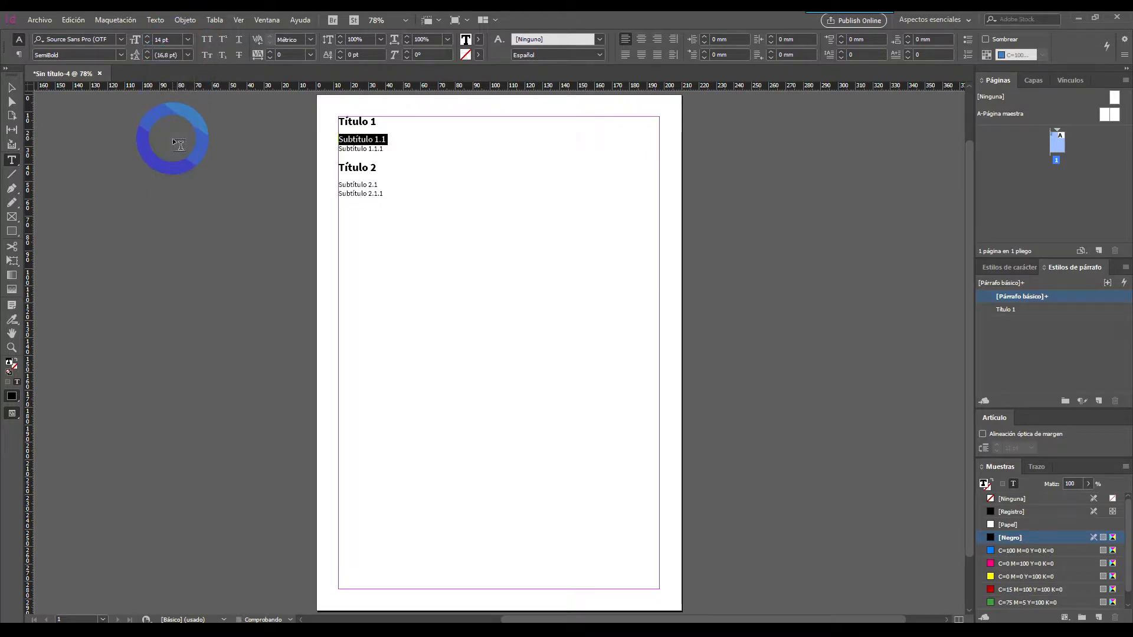
Set the space before and the space after the Subtítulo 1.1 paragraph to 2 mm each
click(20, 54)
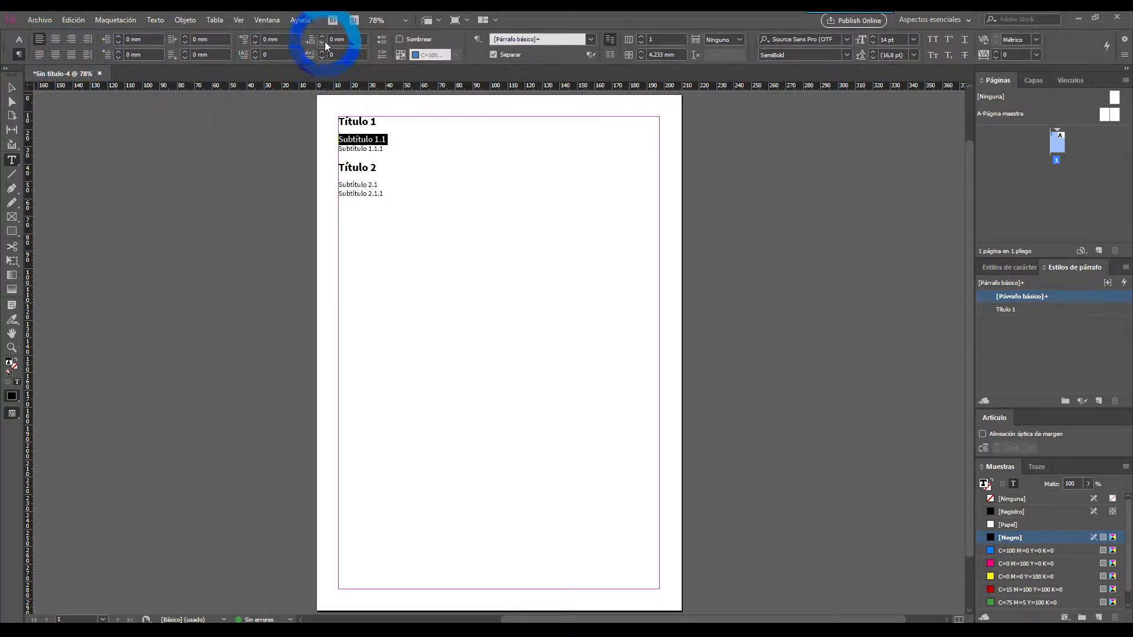
click(282, 40)
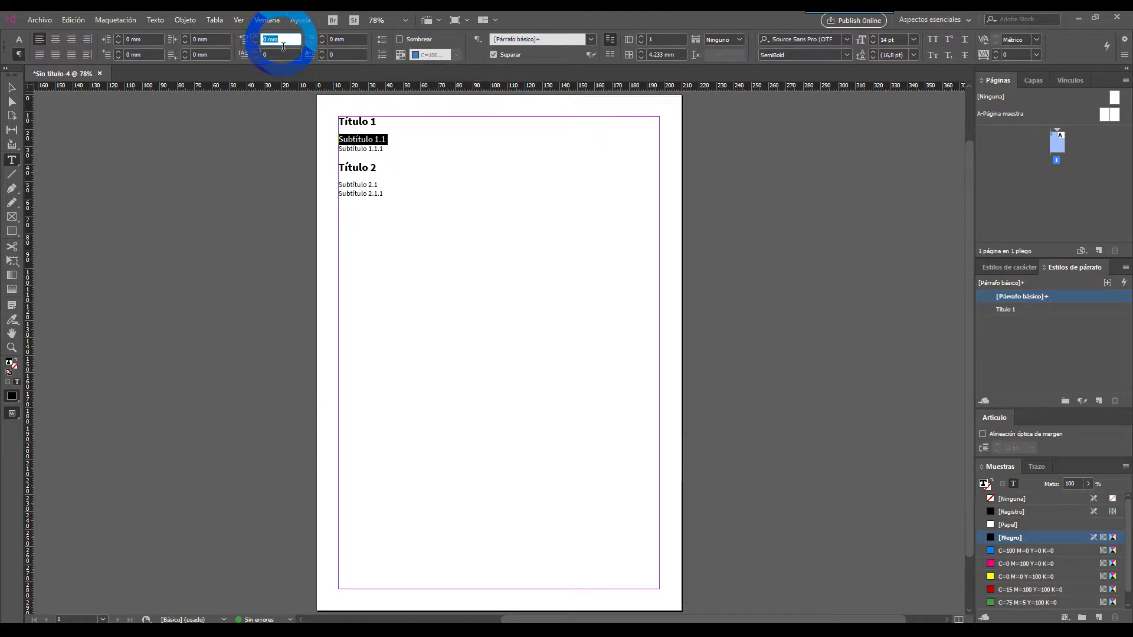
text(2)
click(347, 40)
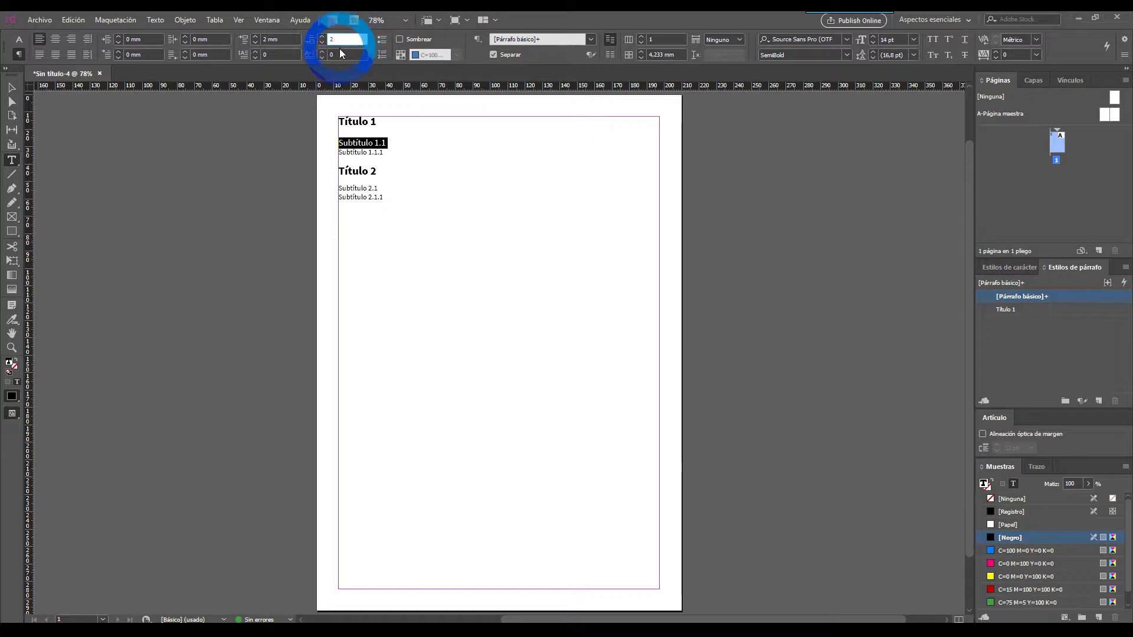
text(2)
click(342, 56)
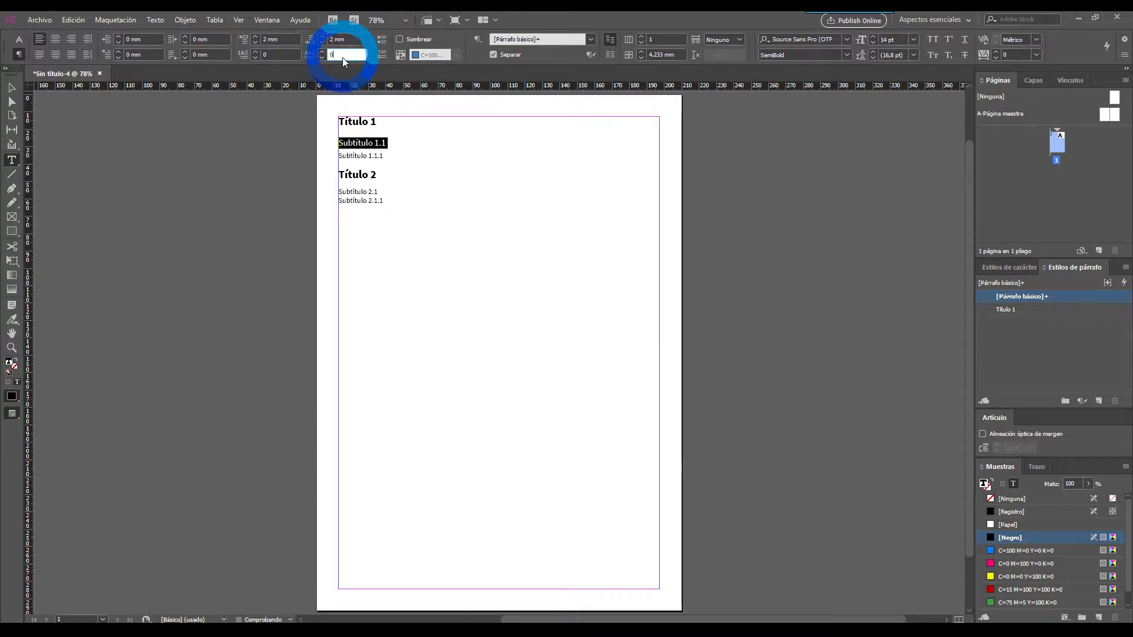
Set the left indent of the Subtítulo 1.1 paragraph to 4 mm
click(375, 143)
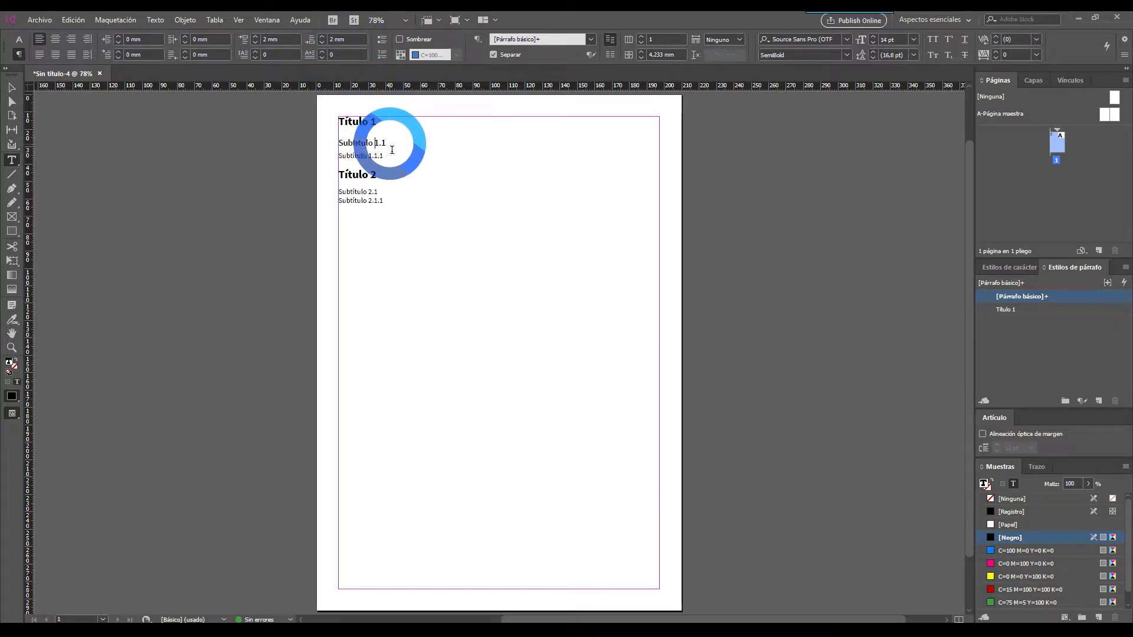
drag(375, 143, 379, 145)
triple_click(378, 144)
click(255, 59)
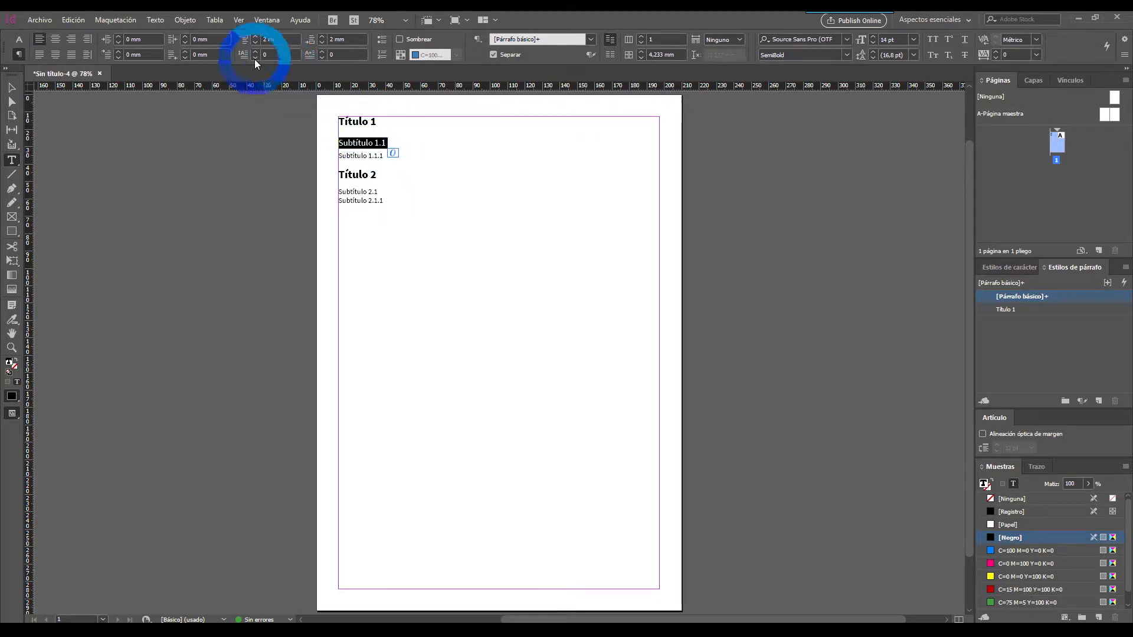
click(119, 35)
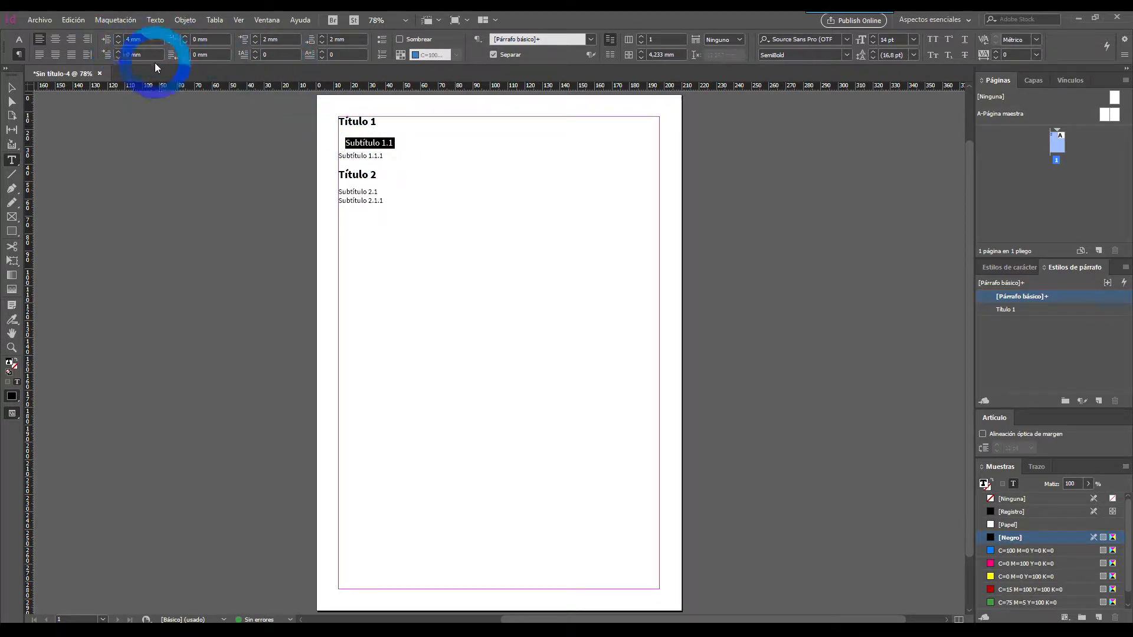
Create a paragraph style named Título 2 from the Subtítulo 1.1 line and apply it to Subtítulo 1.1 and Subtítulo 2.1
click(377, 153)
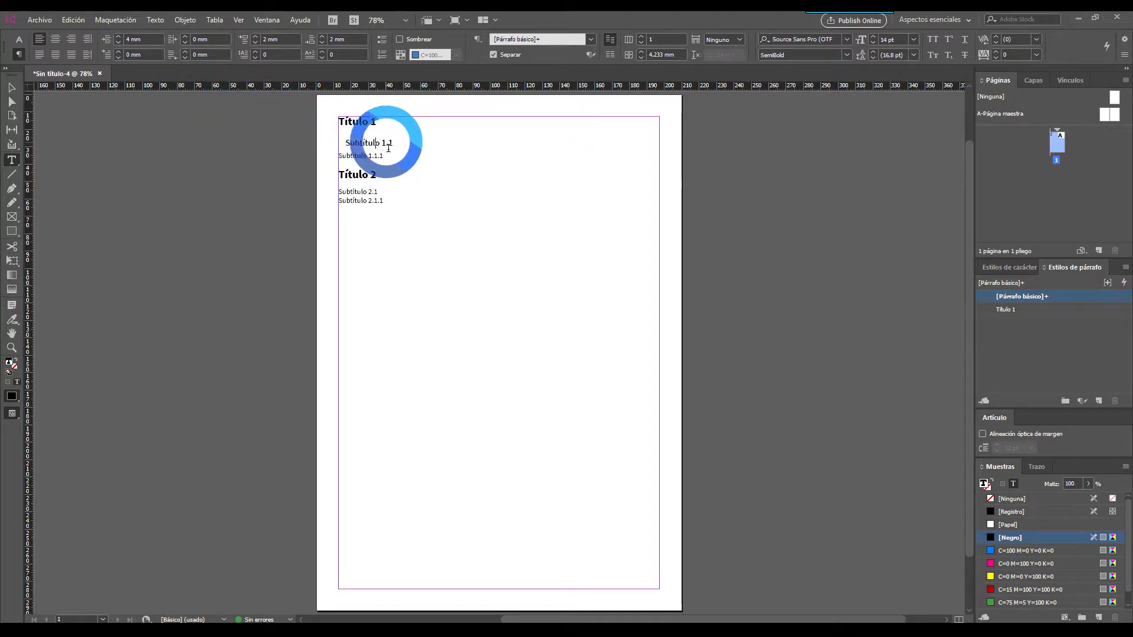
triple_click(389, 146)
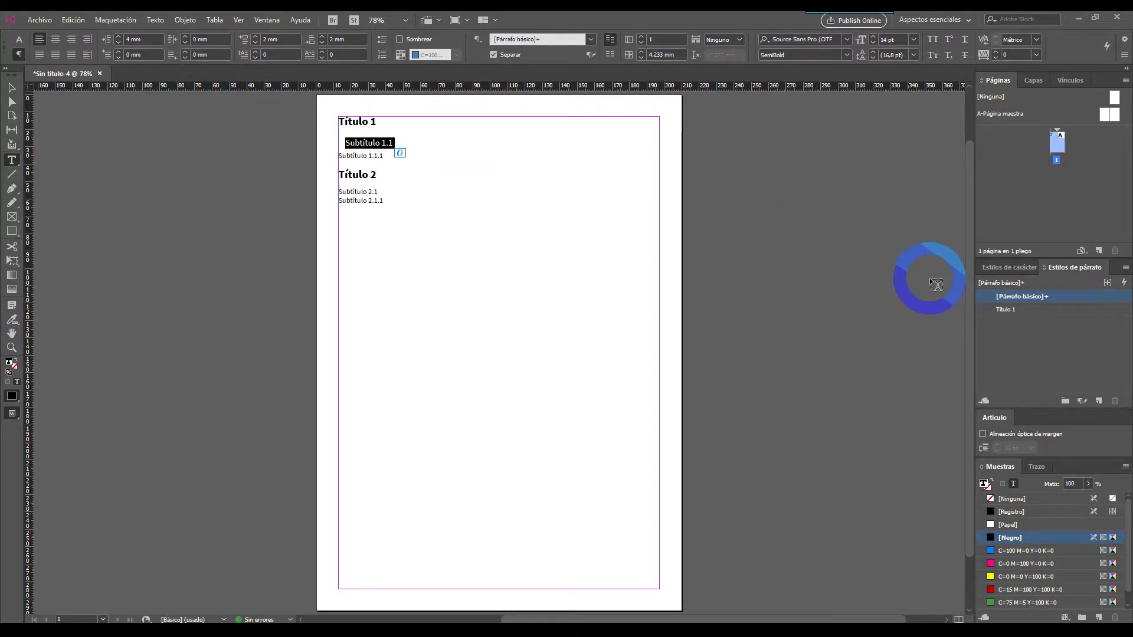
alt+click(1098, 402)
text(T)
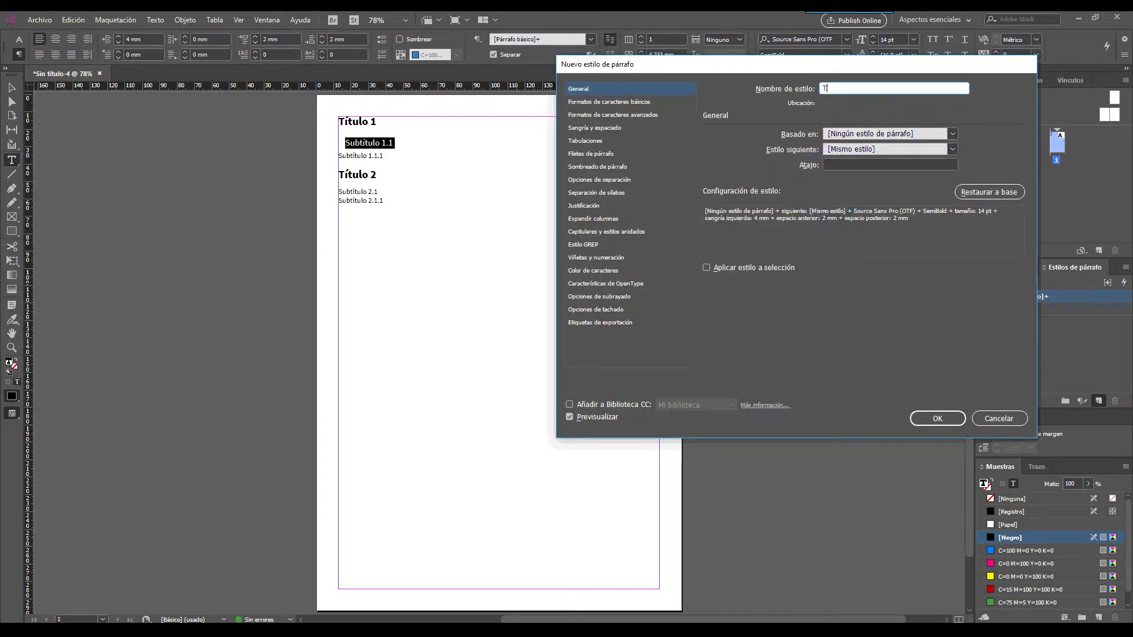
text(itulo 2)
click(766, 271)
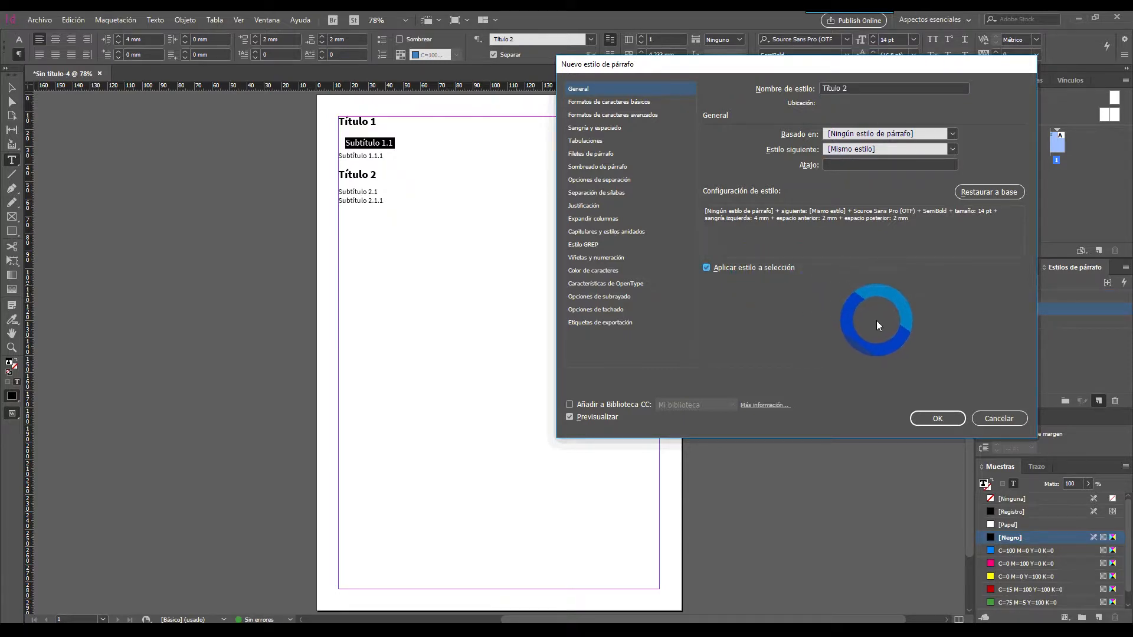
click(933, 419)
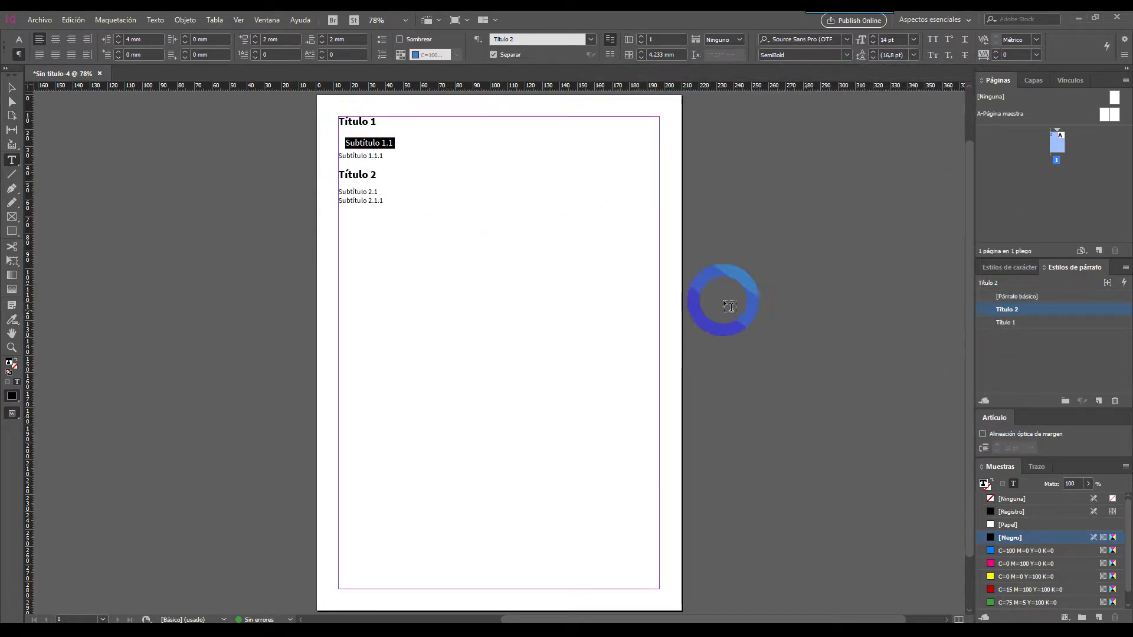
triple_click(367, 192)
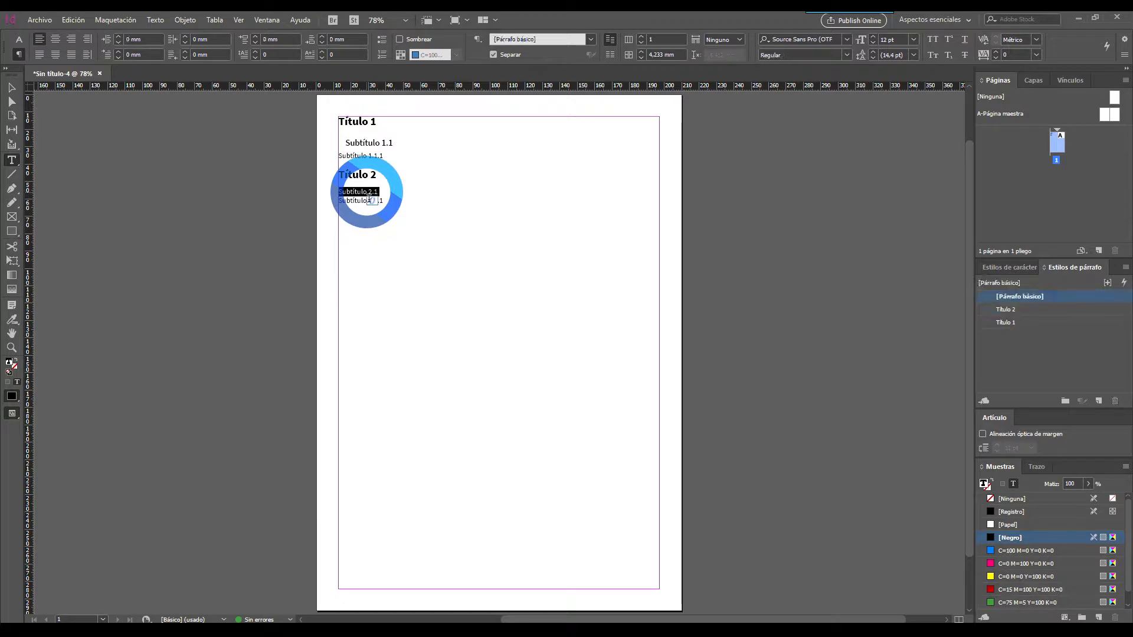
click(1006, 309)
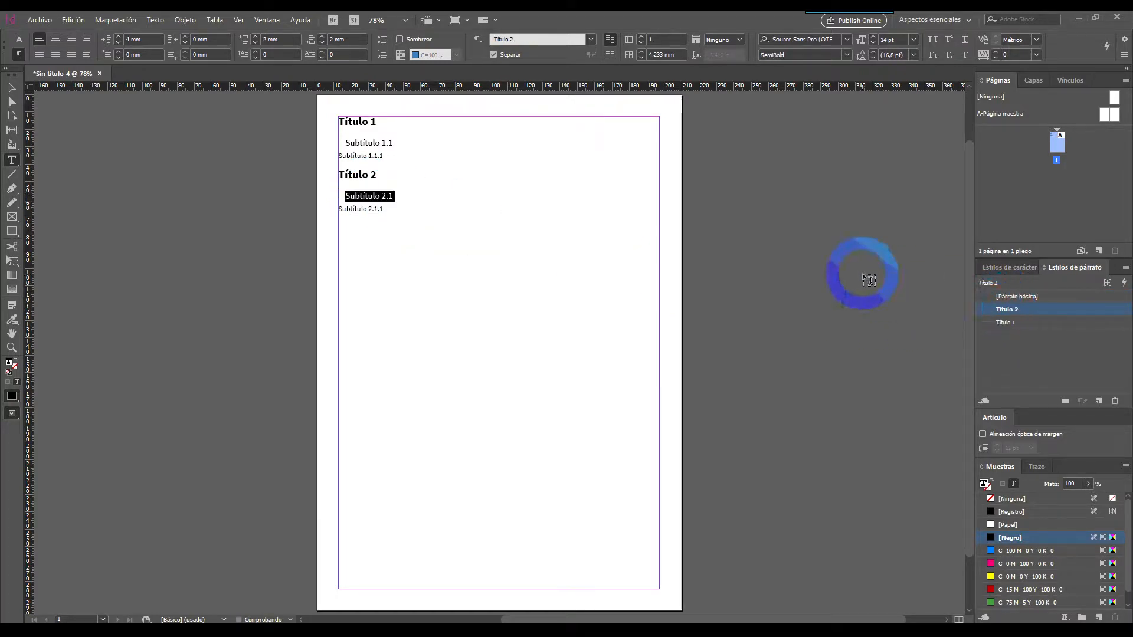
Set the left indent of the Subtítulo 1.1.1 paragraph to 8 mm
triple_click(377, 158)
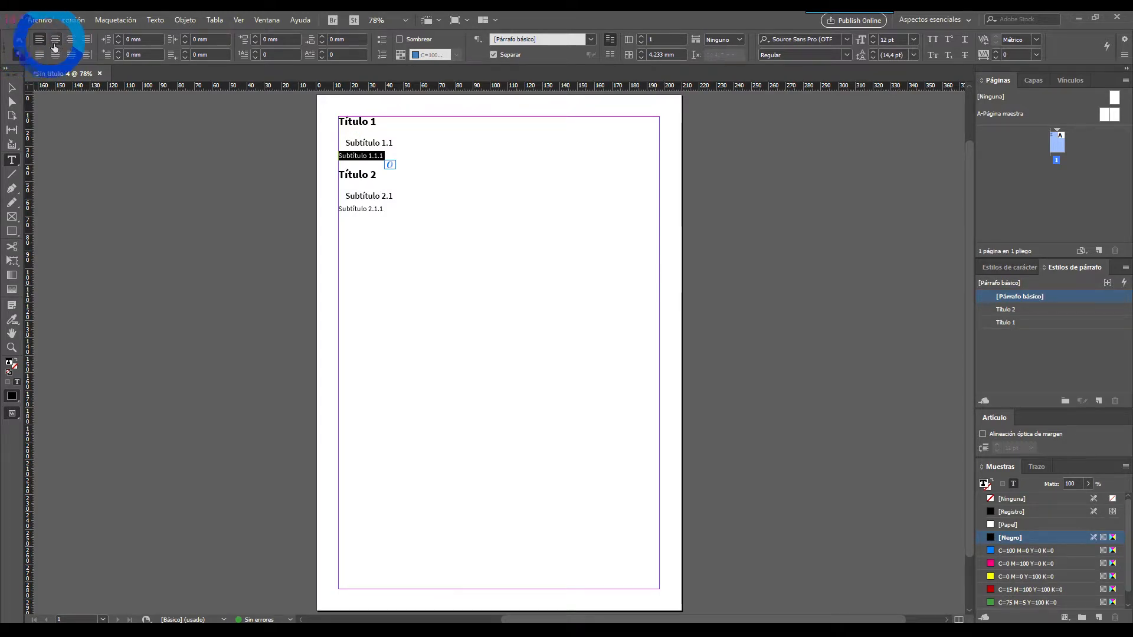
double_click(146, 45)
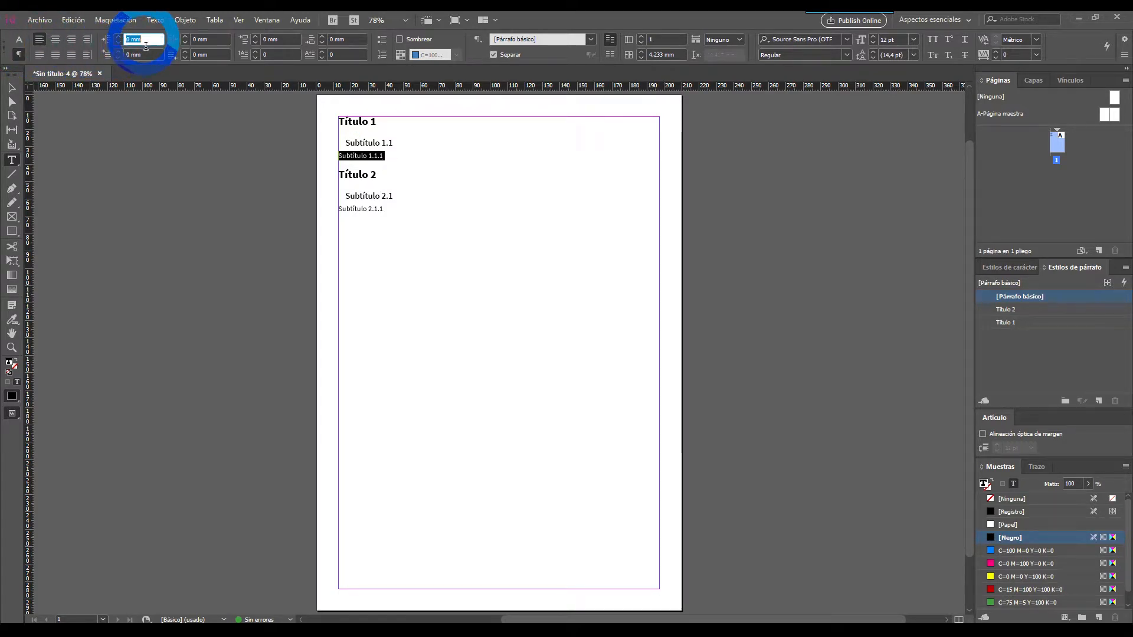
text(8 )
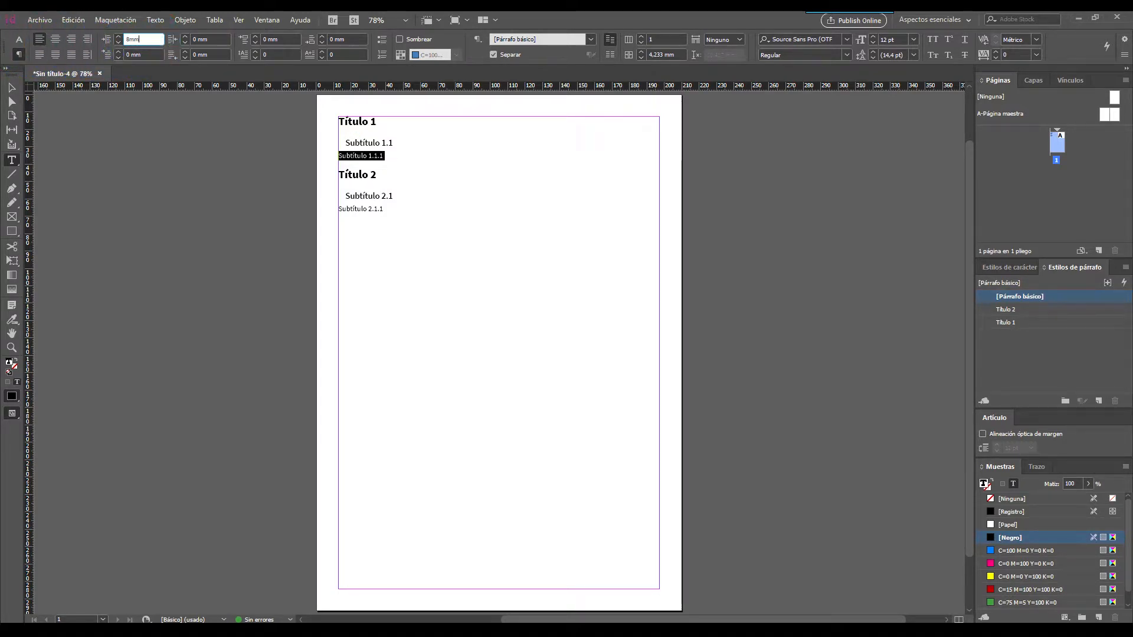
text(mm)
key(Tab)
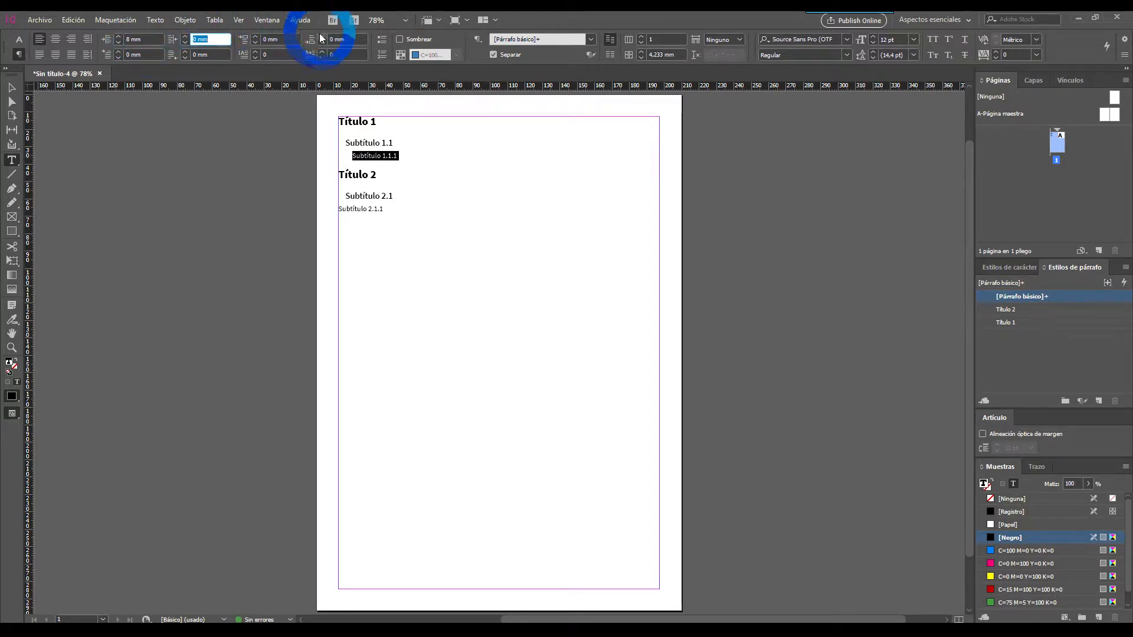
Set the space before and the space after the Subtítulo 1.1.1 paragraph to 1 mm each
key(Tab)
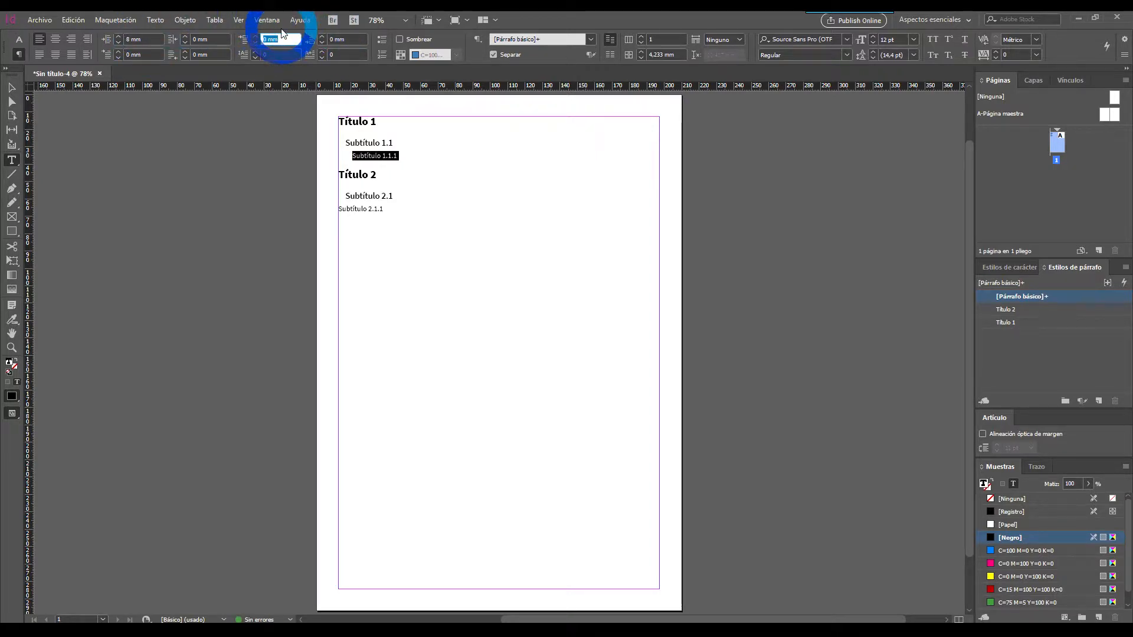
text(1)
key(Tab)
text(1)
key(Tab)
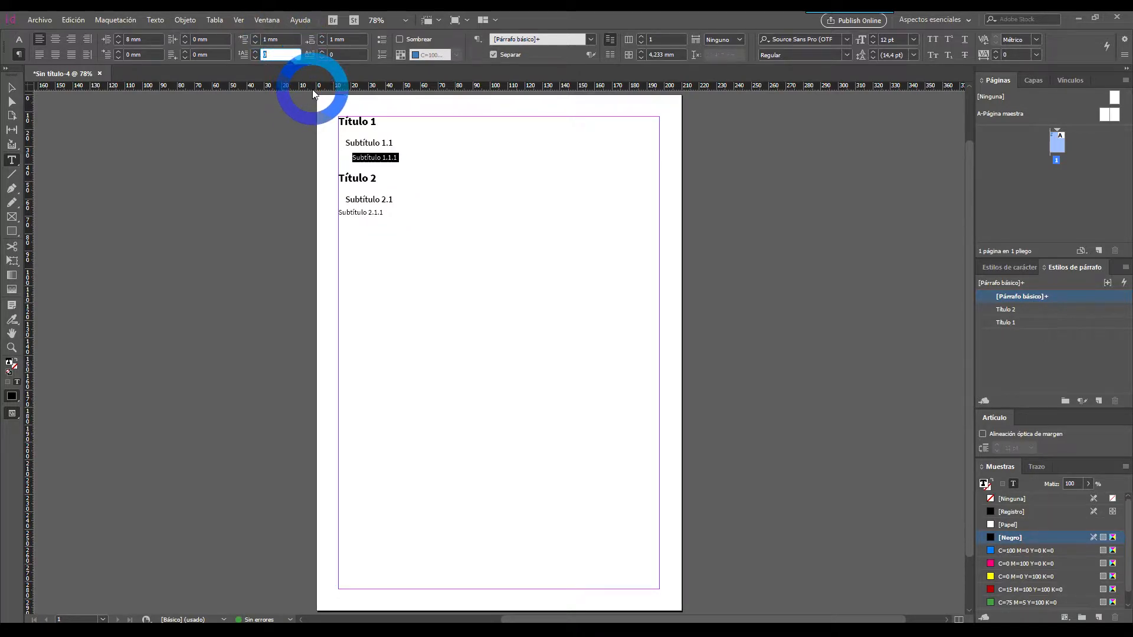
Format the Subtítulo 1.1.1 line with the Italic font style
click(19, 39)
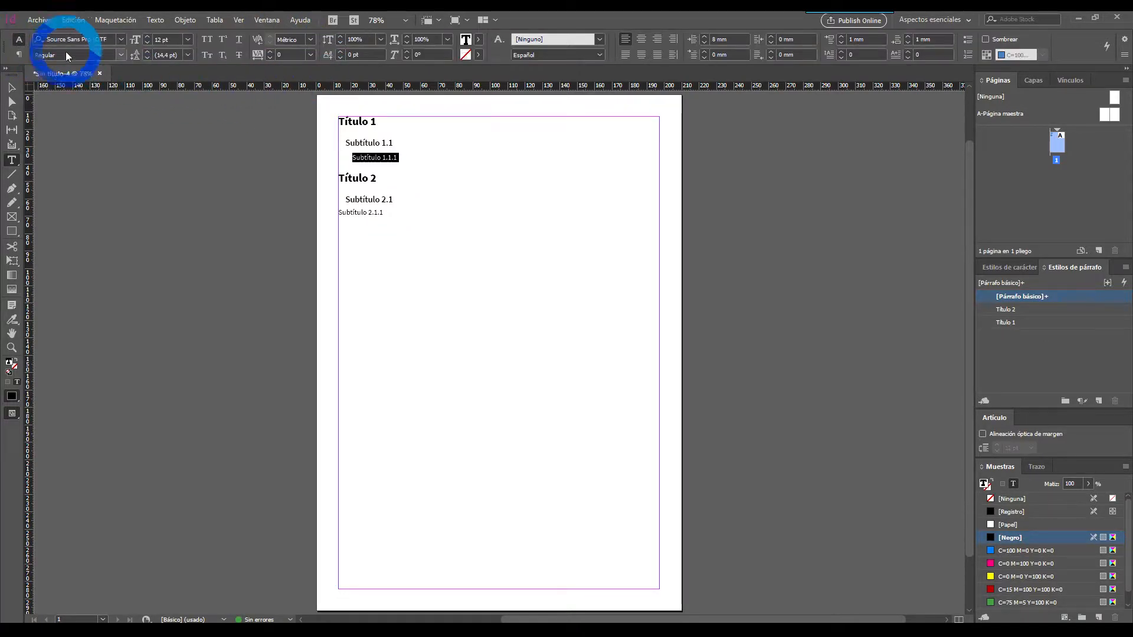
click(119, 55)
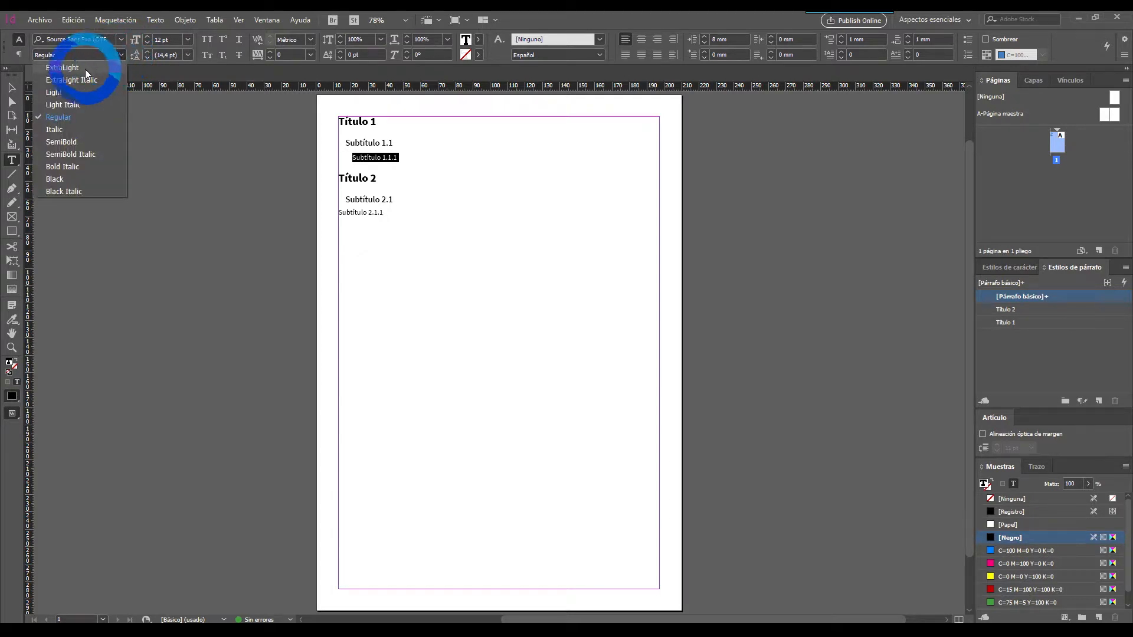
click(50, 128)
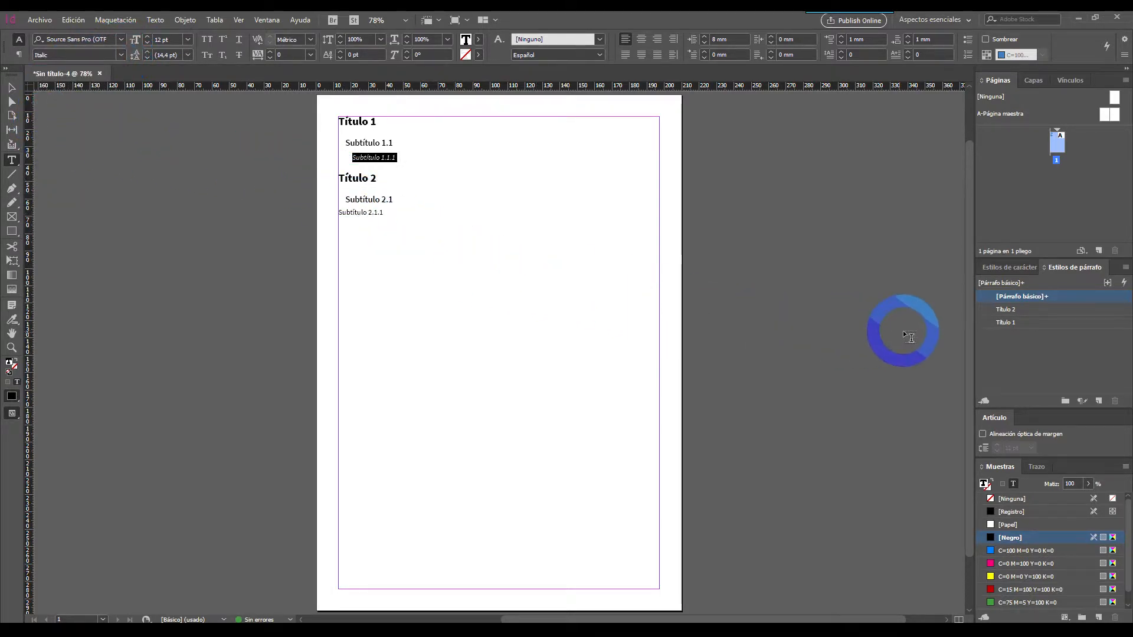
Create a paragraph style named Título 3 from the Subtítulo 1.1.1 line and also apply it to Subtítulo 2.1.1
alt+click(1100, 402)
text(T)
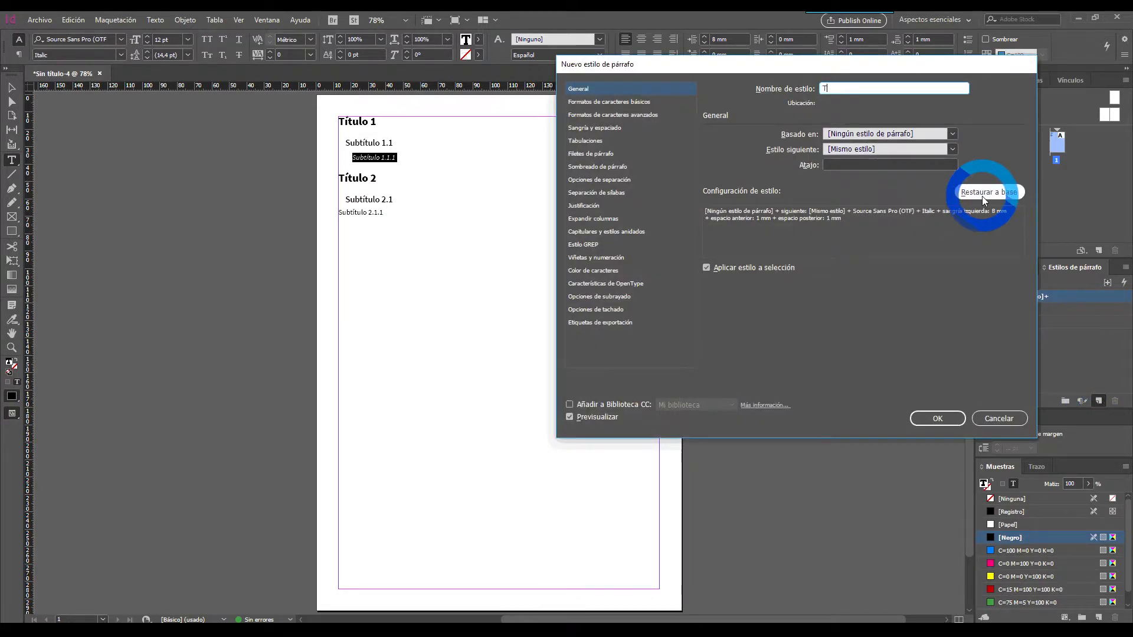
text(itulo 3)
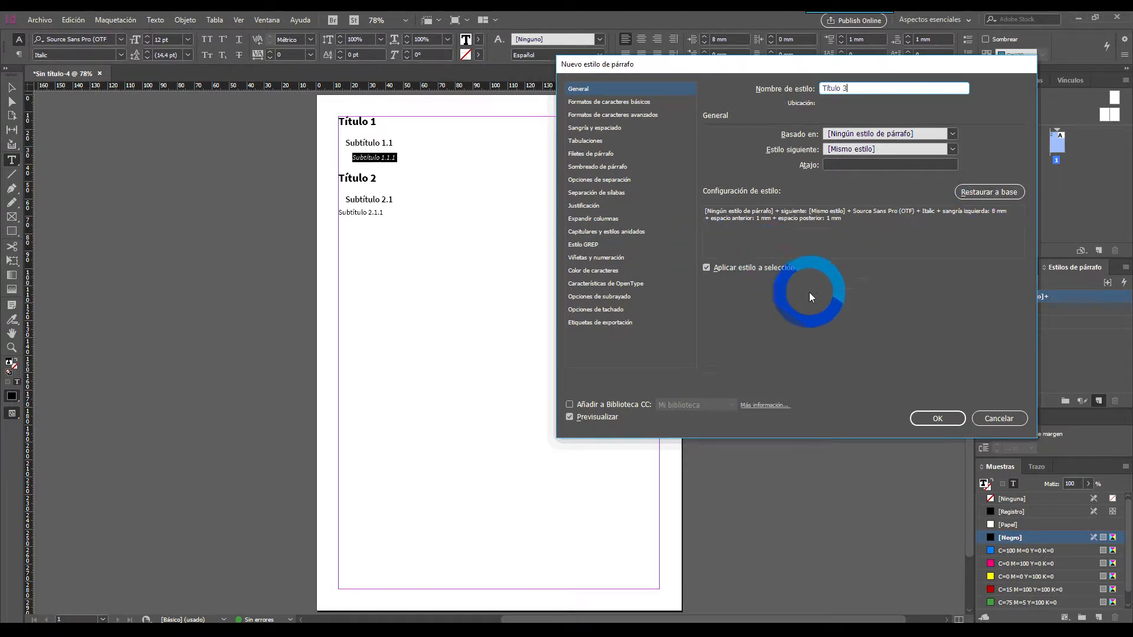
click(942, 418)
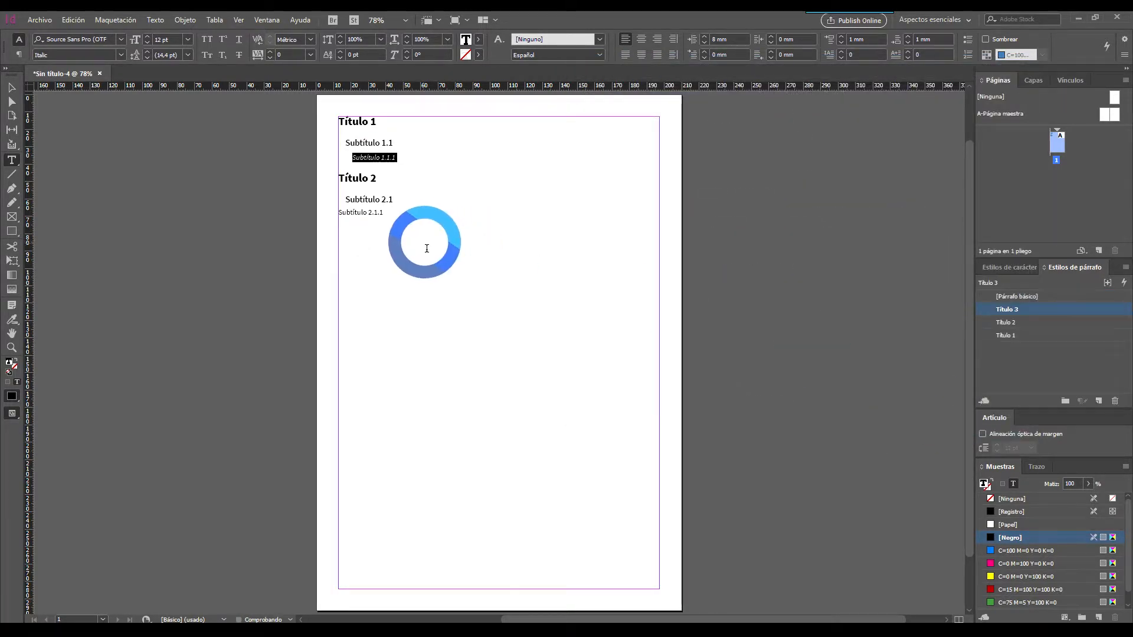
triple_click(377, 223)
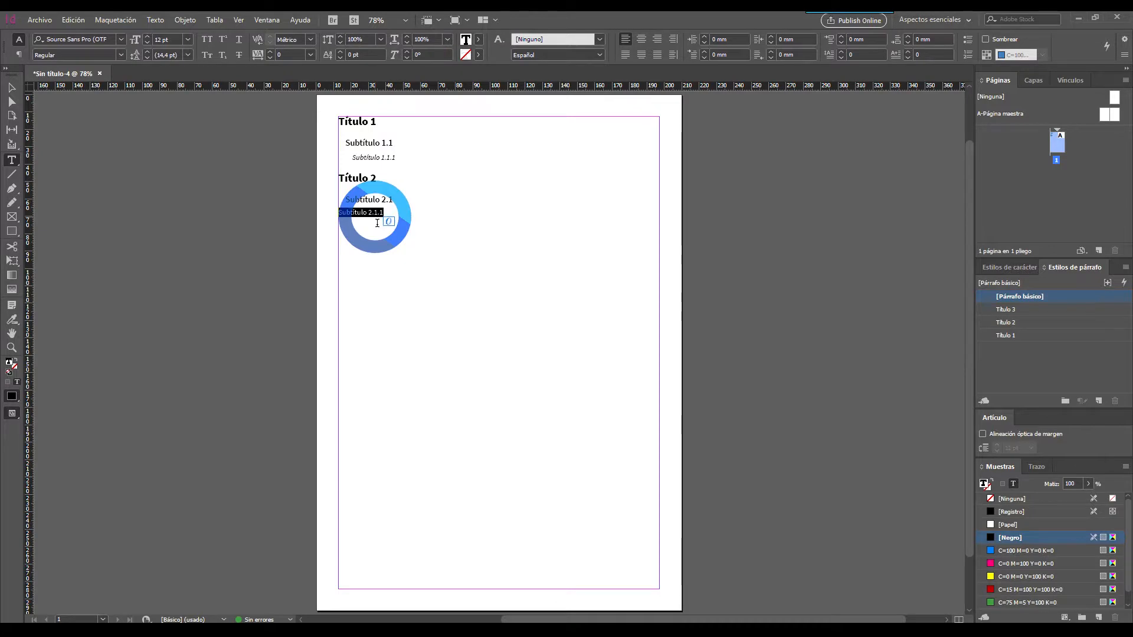
click(1006, 314)
click(410, 219)
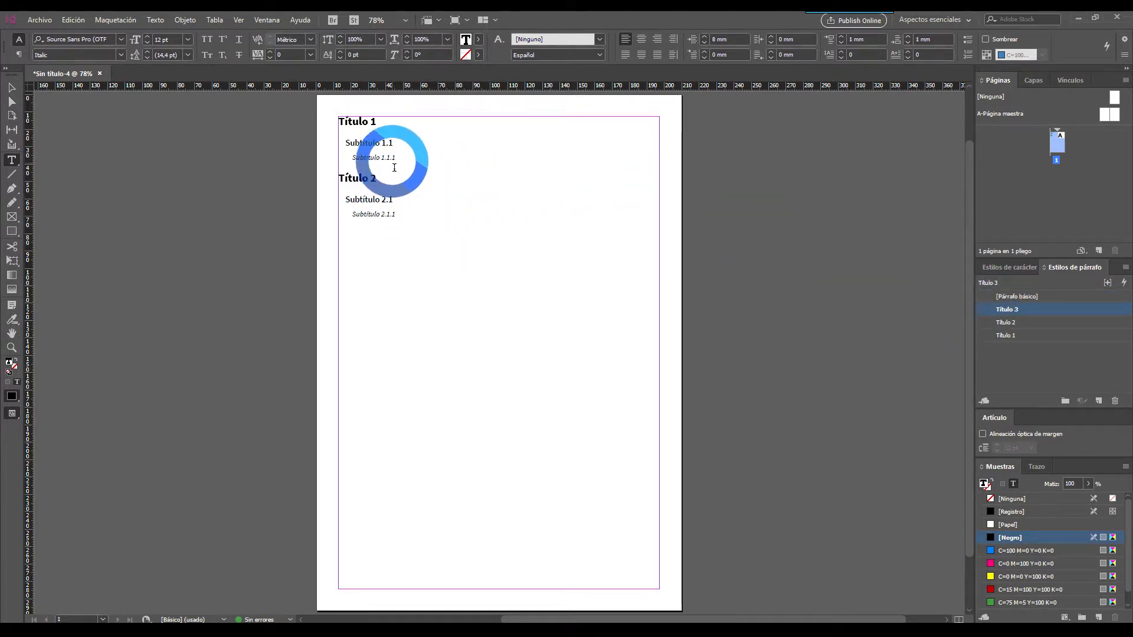
mouse_move(395, 149)
mouse_down()
mouse_move(373, 150)
mouse_move(386, 151)
mouse_up()
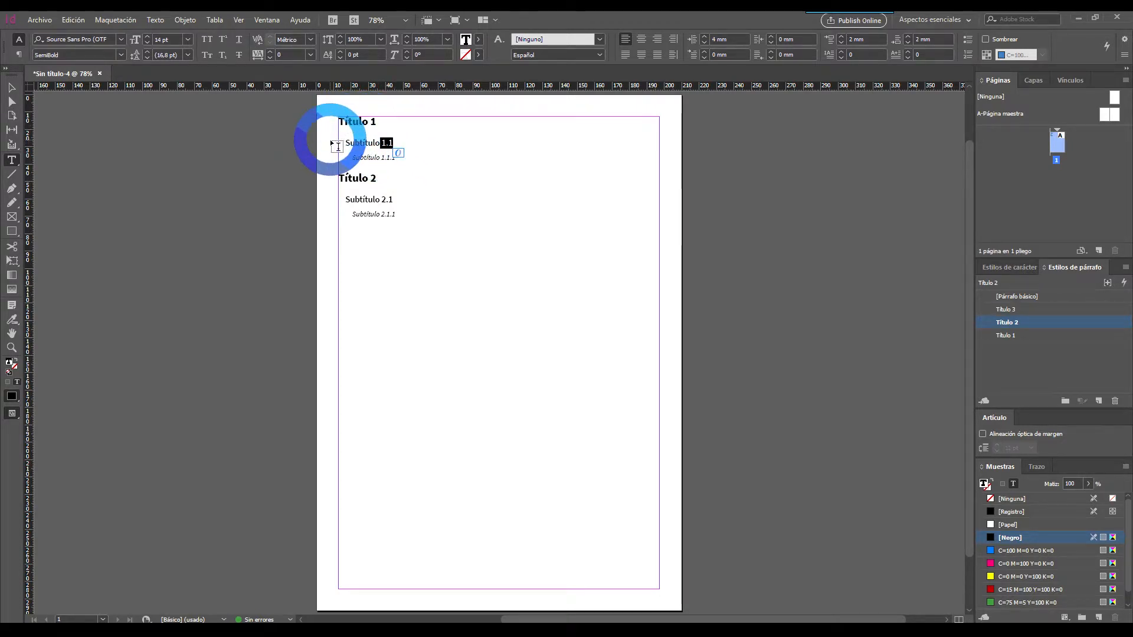
click(362, 149)
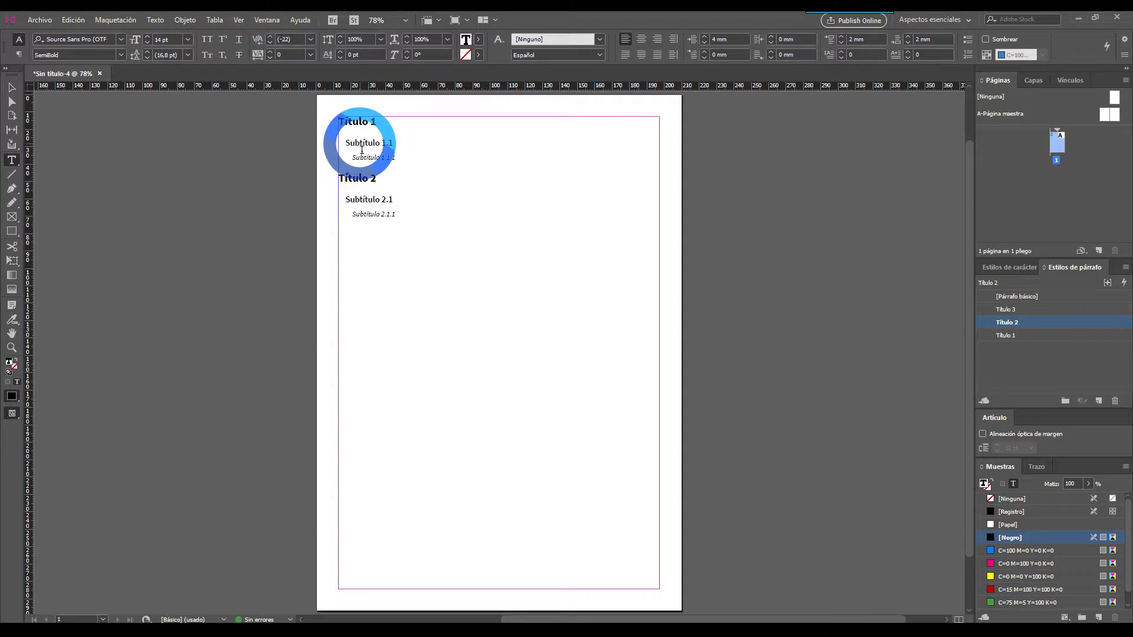
Edit the Título 1 paragraph style and set its list type to Números
click(363, 123)
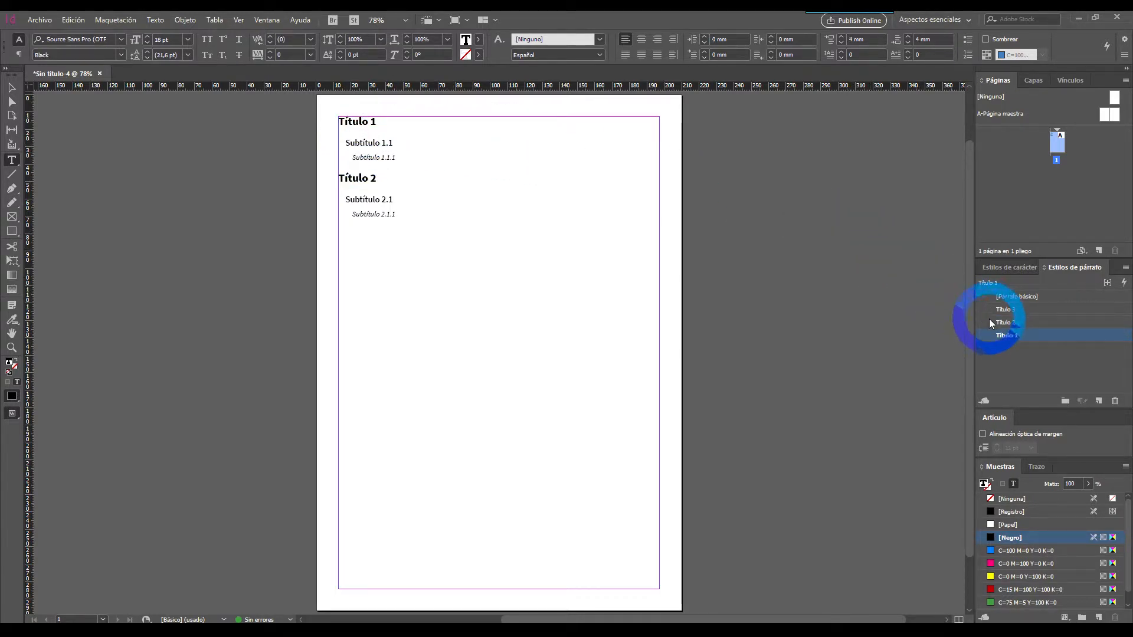
double_click(1005, 335)
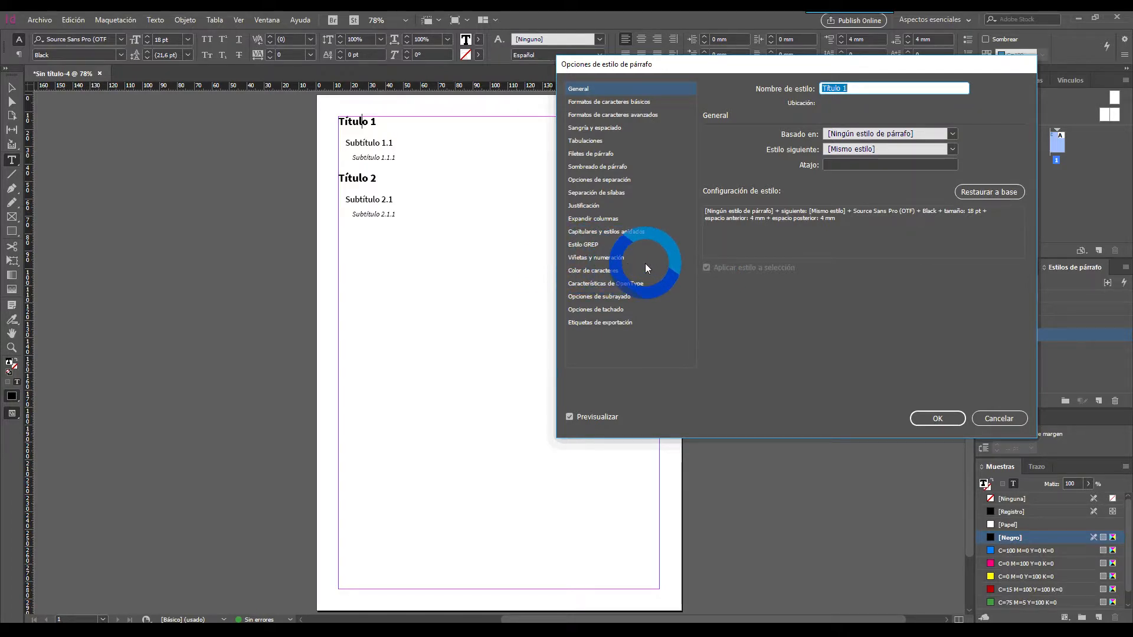
click(626, 257)
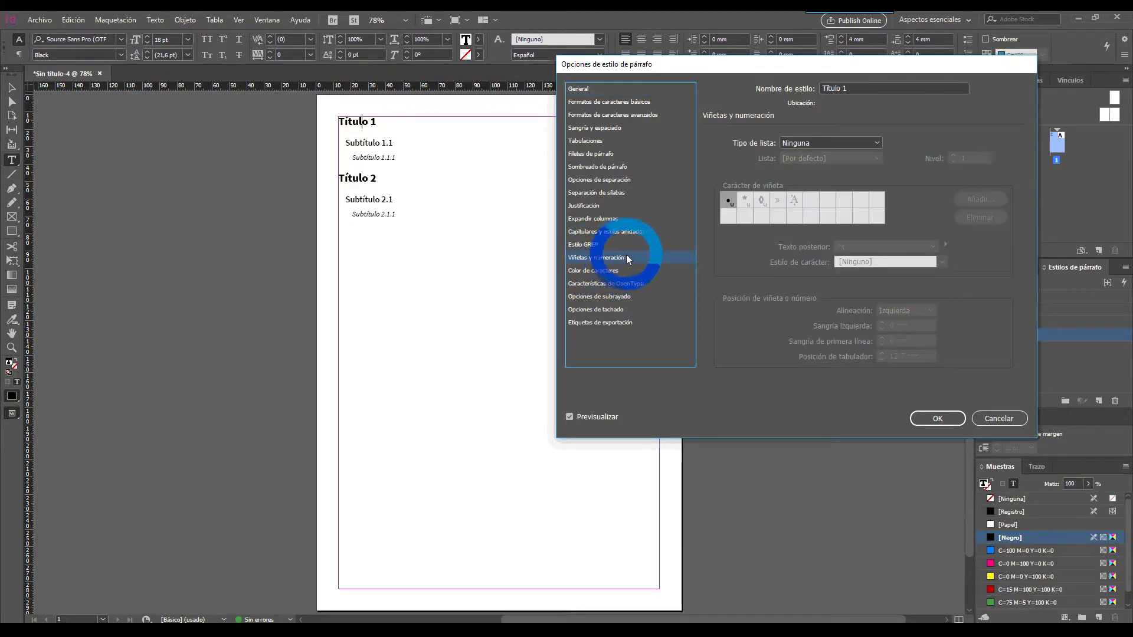
click(823, 145)
click(808, 180)
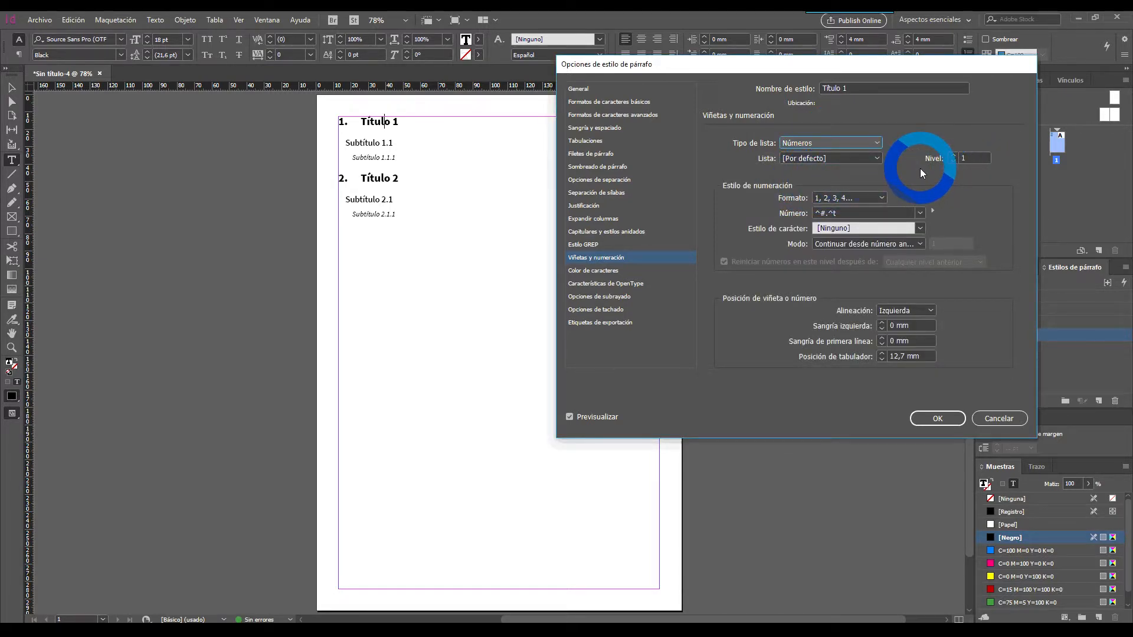
Replace the tab in the Título 1 style's number expression with an Espacio corto, giving ^#.^>, and save the style
click(911, 212)
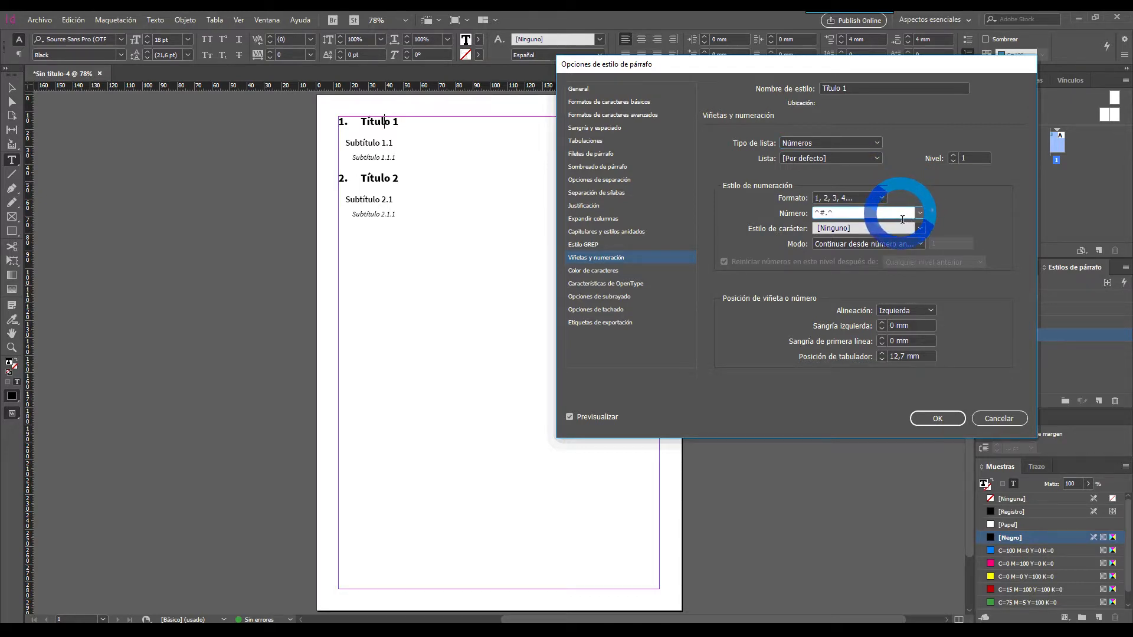
click(931, 213)
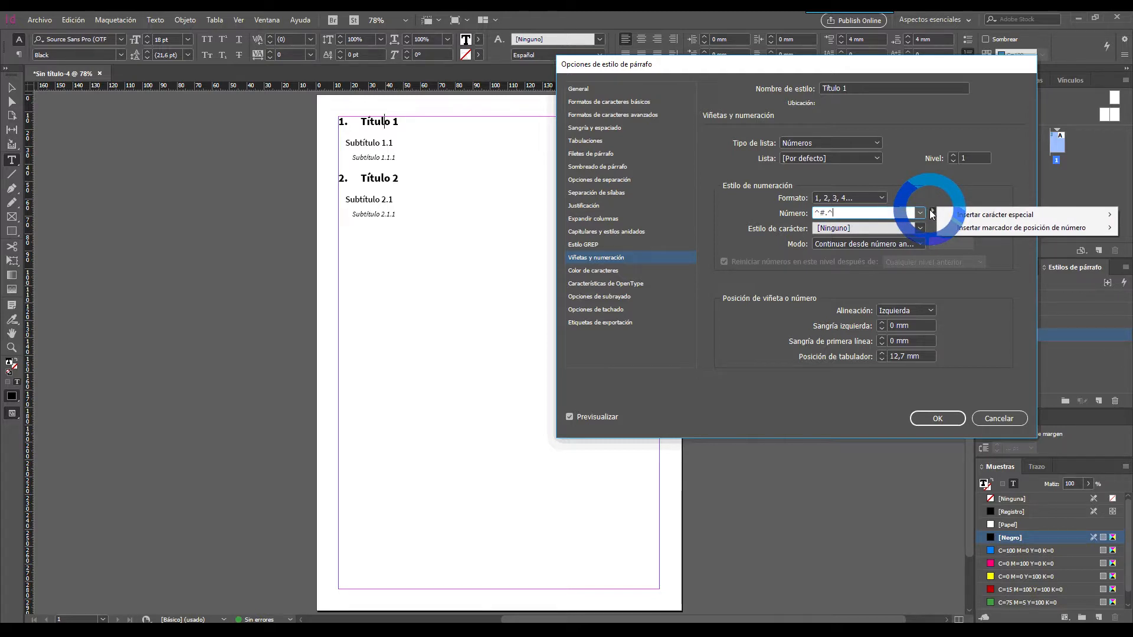
mouse_move(950, 213)
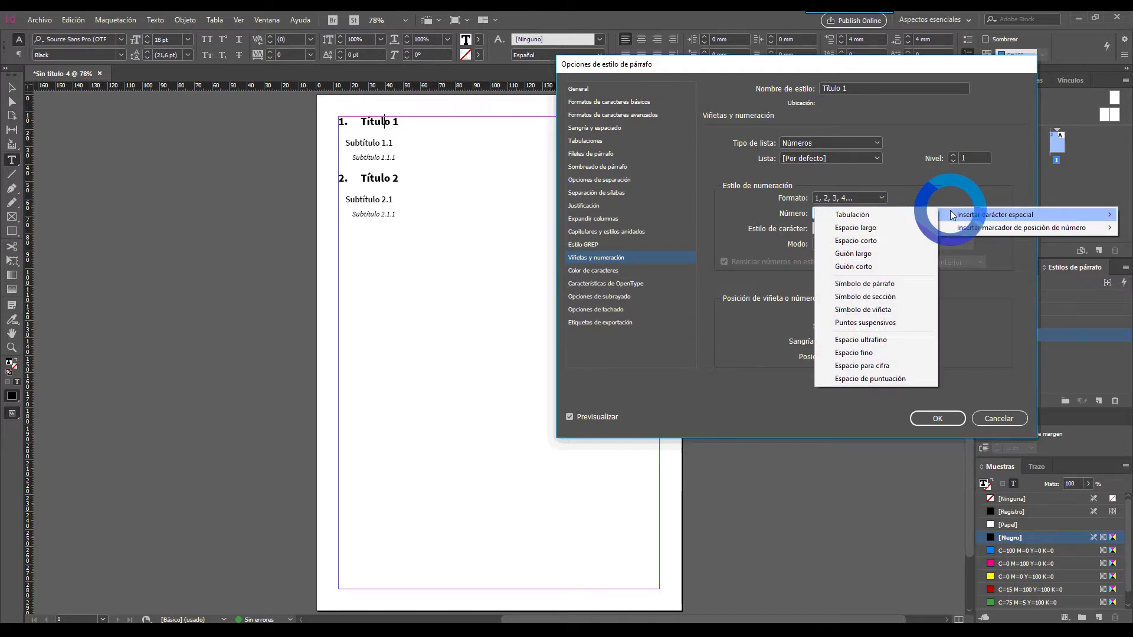
click(900, 241)
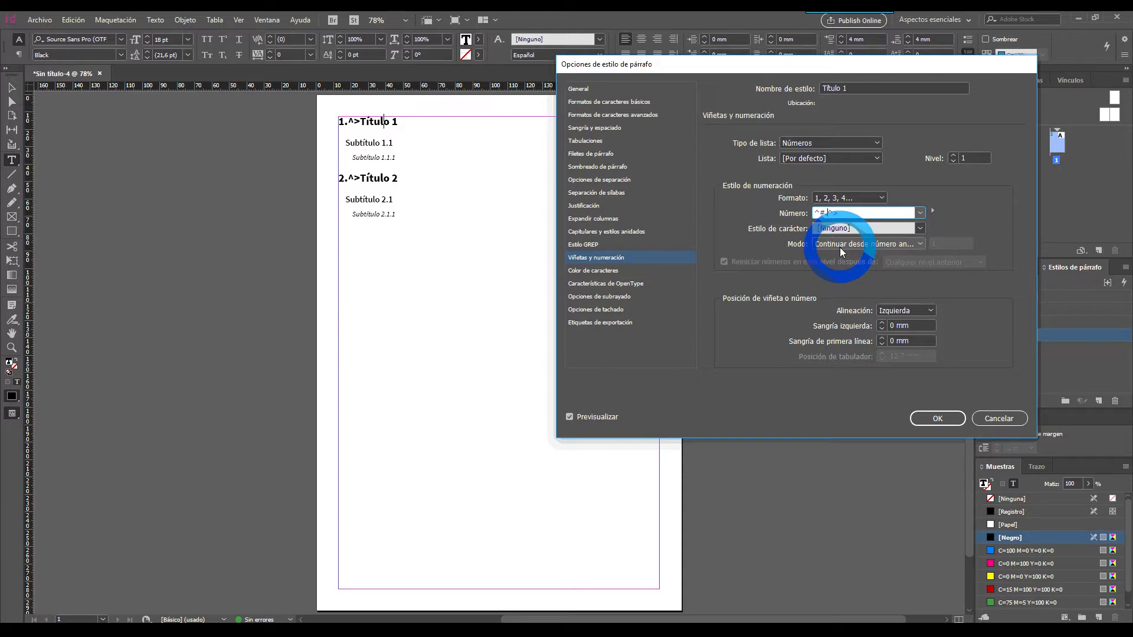
click(929, 420)
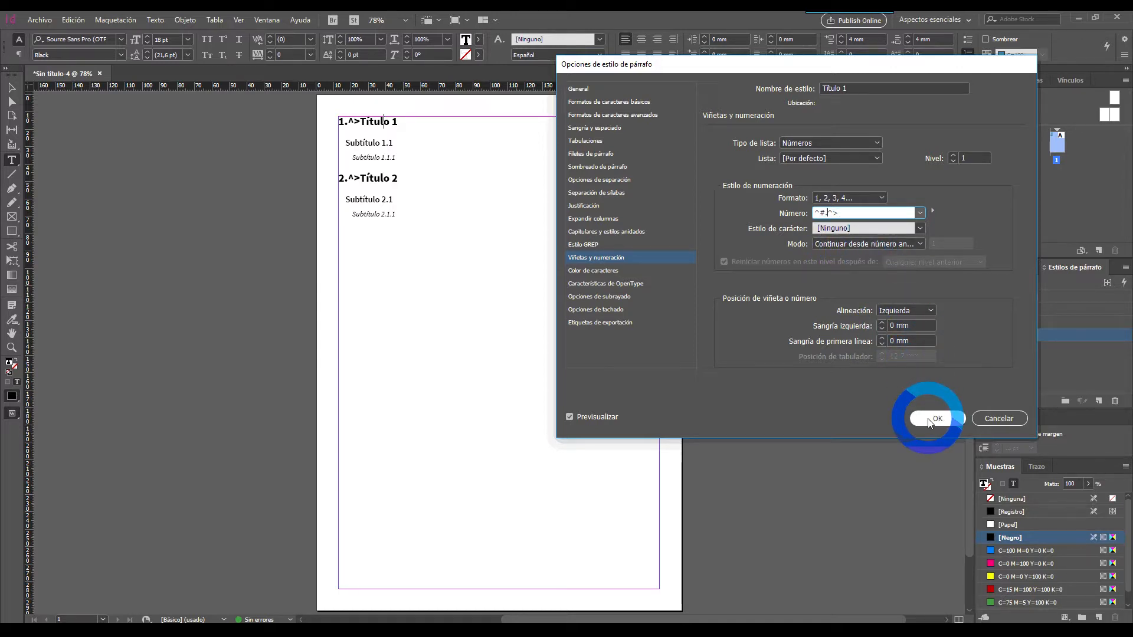
click(932, 419)
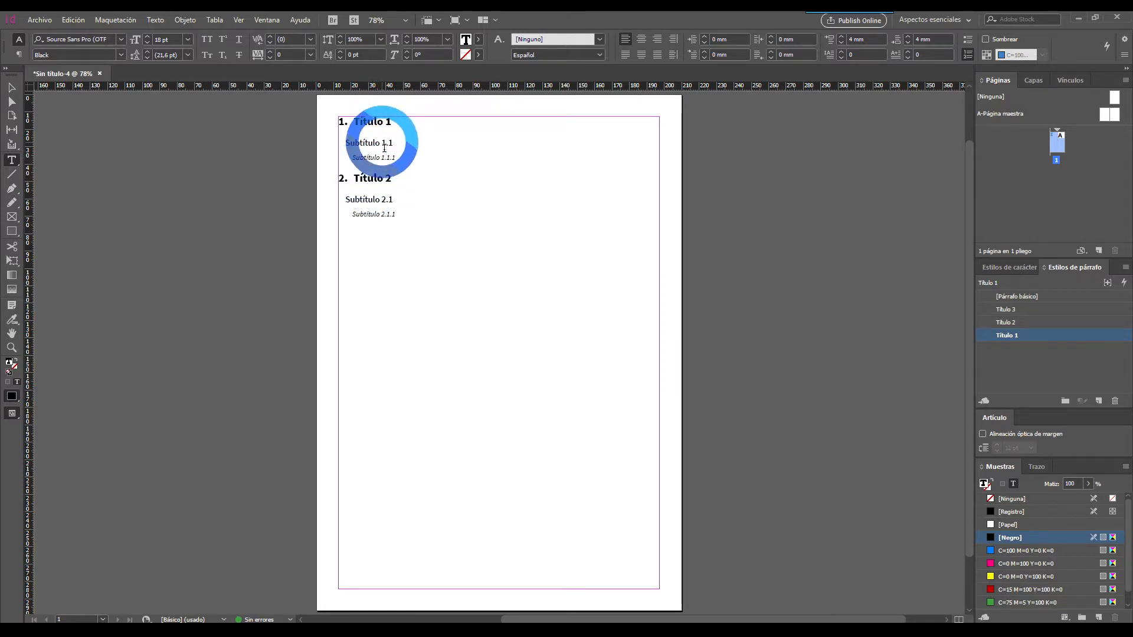
Edit the Título 2 paragraph style and set its list type to Números at level 2
click(384, 148)
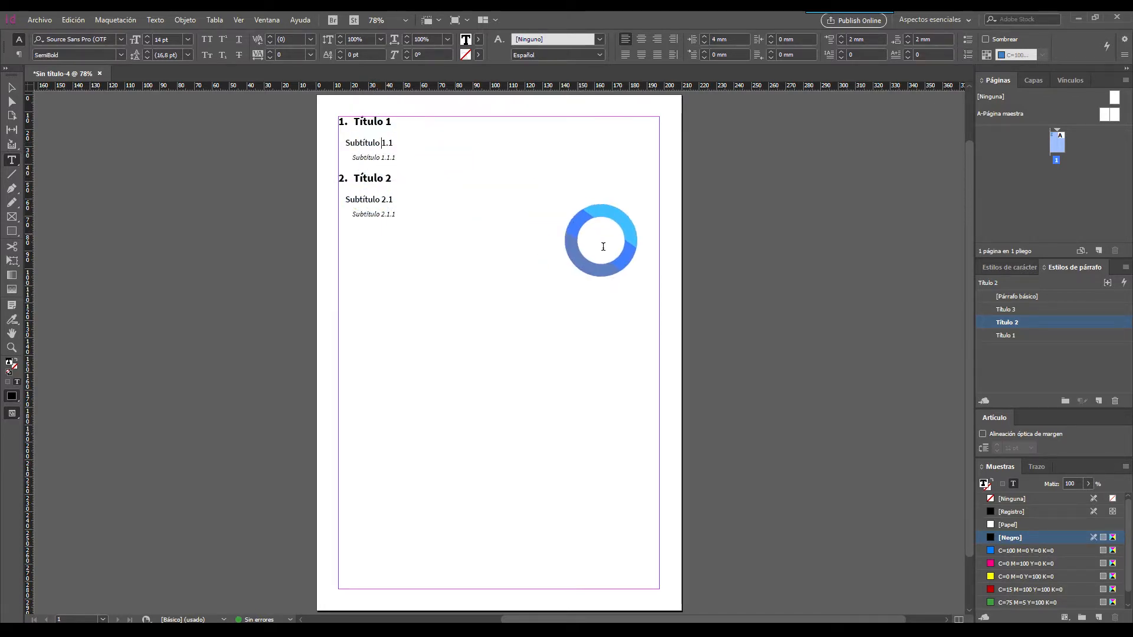
double_click(1013, 325)
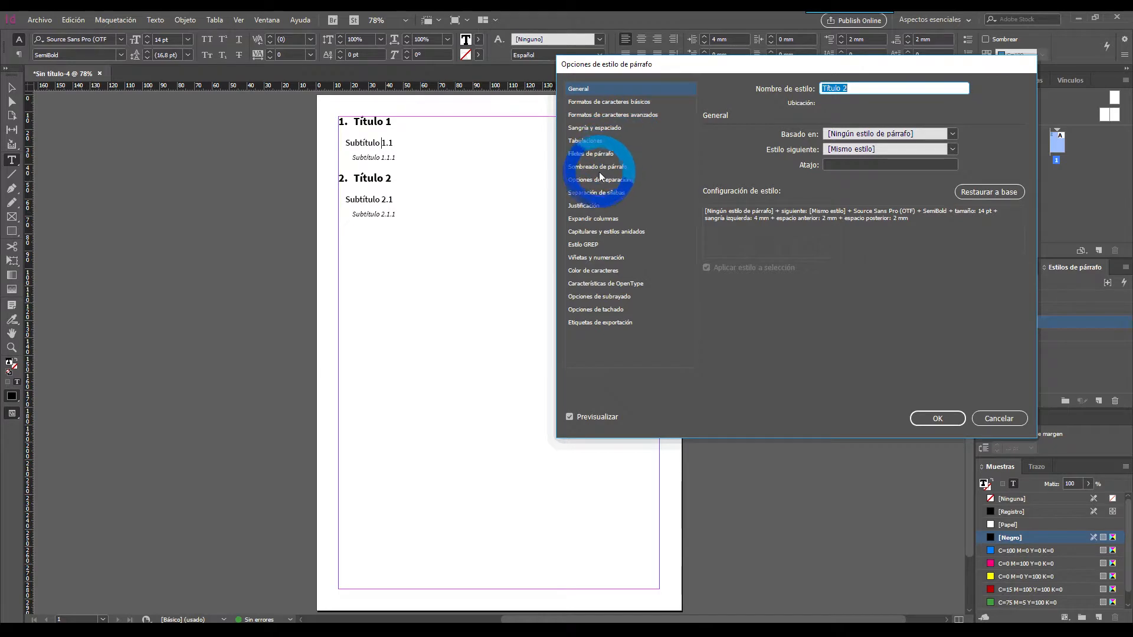
click(593, 258)
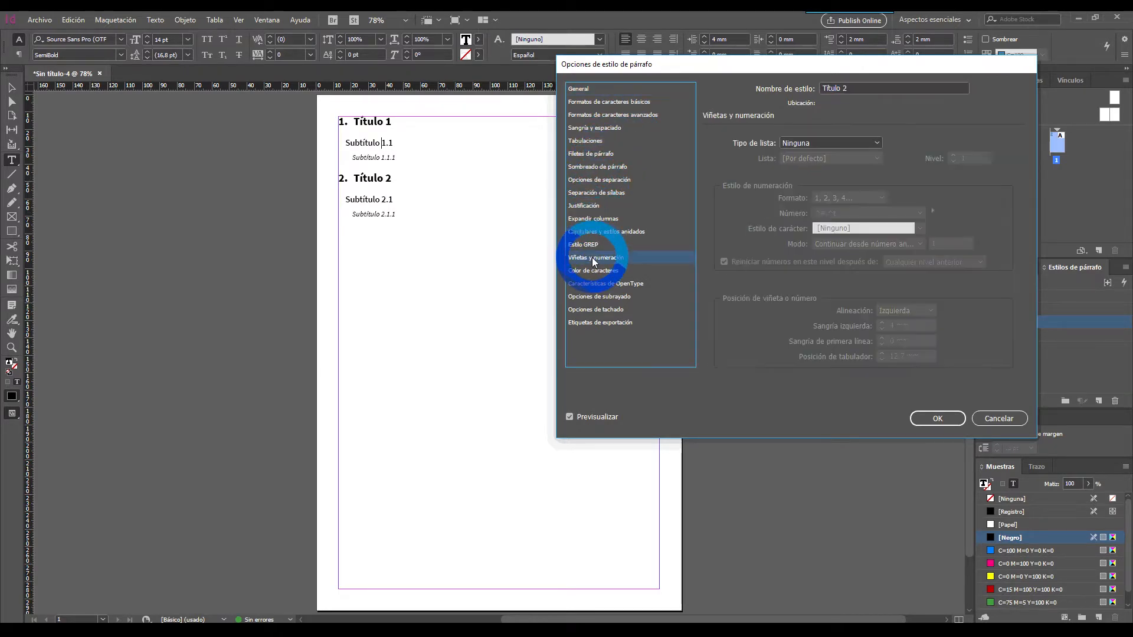
click(863, 142)
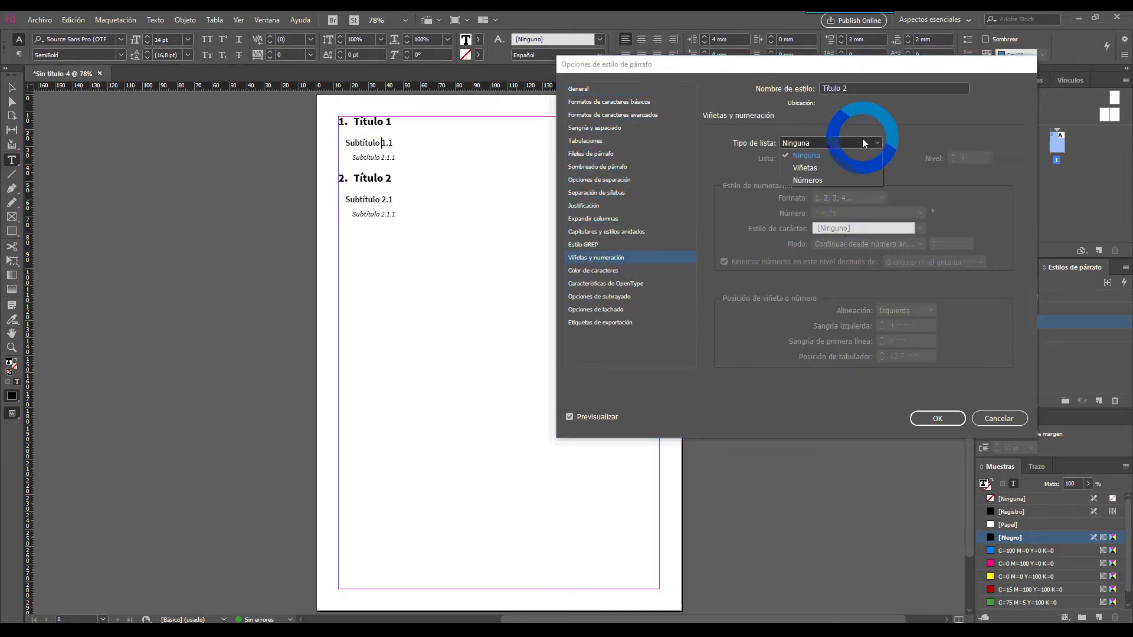
click(814, 184)
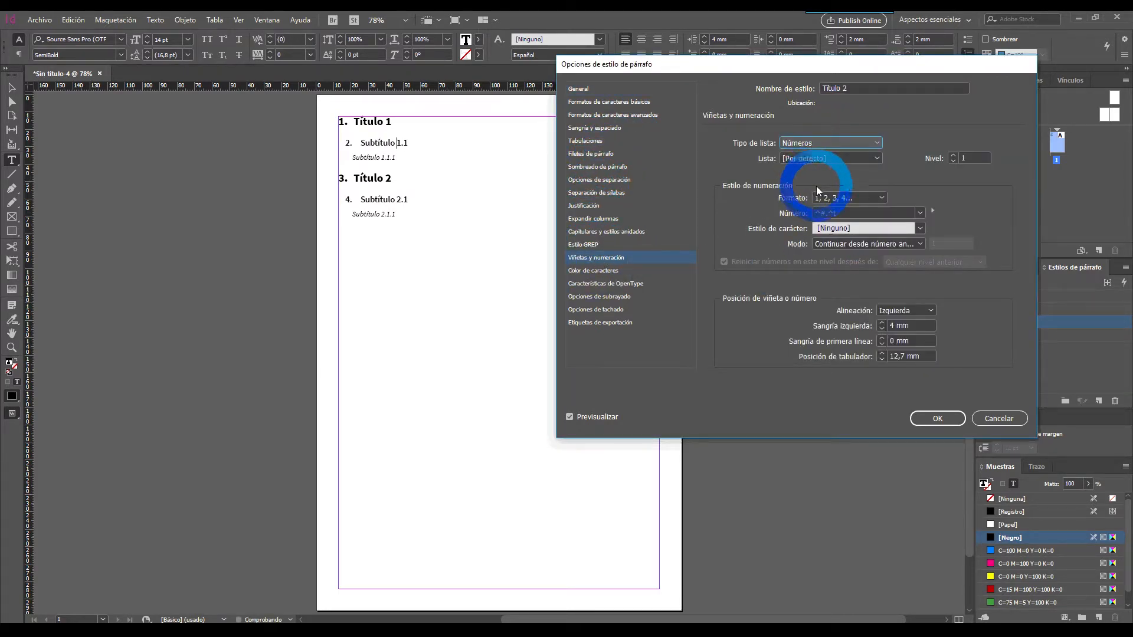
click(954, 155)
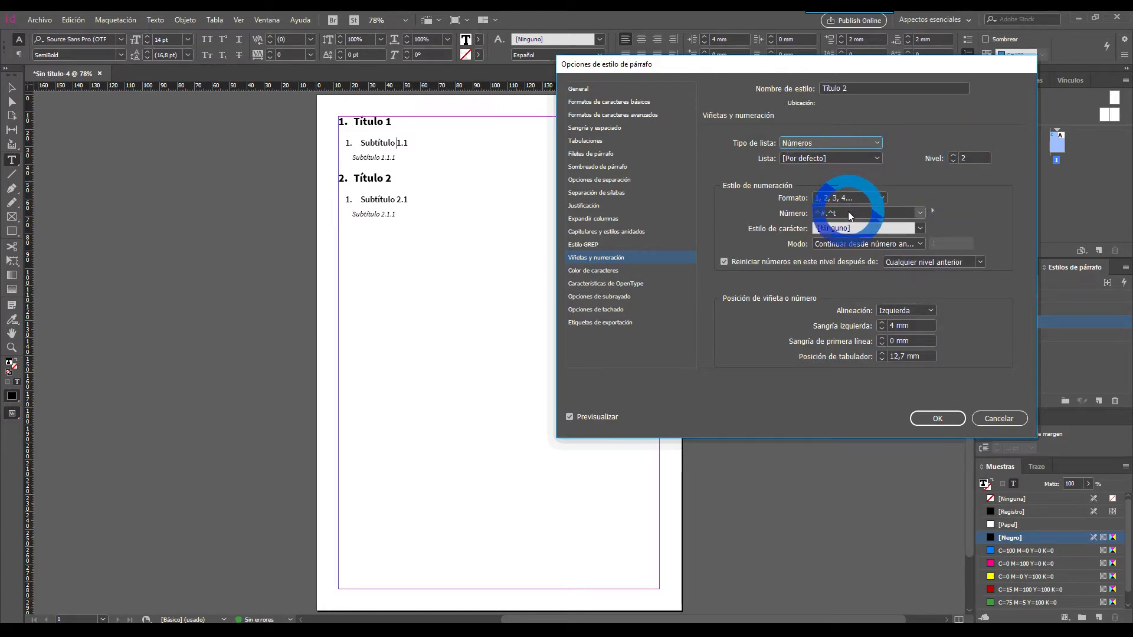
Replace the tab in the Título 2 style's number expression with an Espacio corto, giving ^#.^>
click(896, 220)
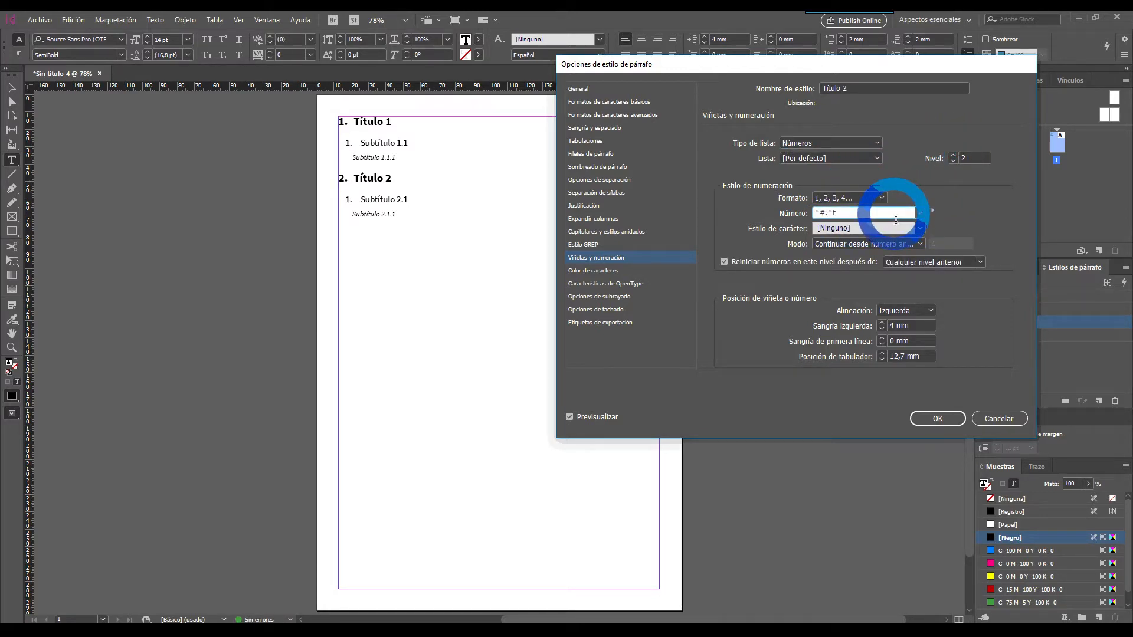
click(932, 211)
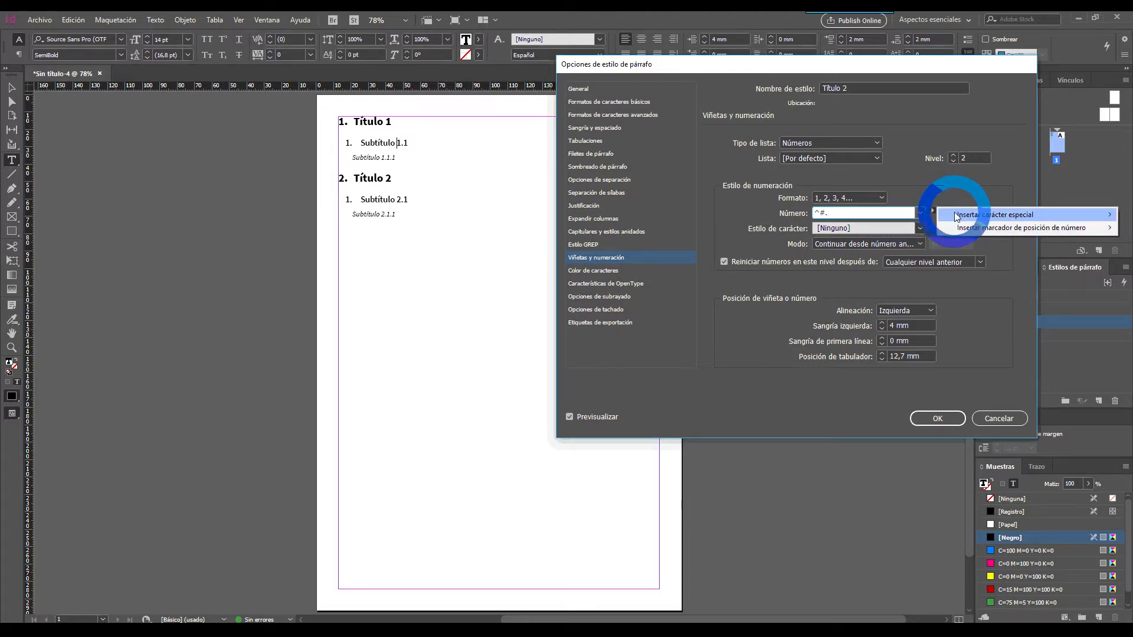
mouse_move(956, 216)
click(873, 240)
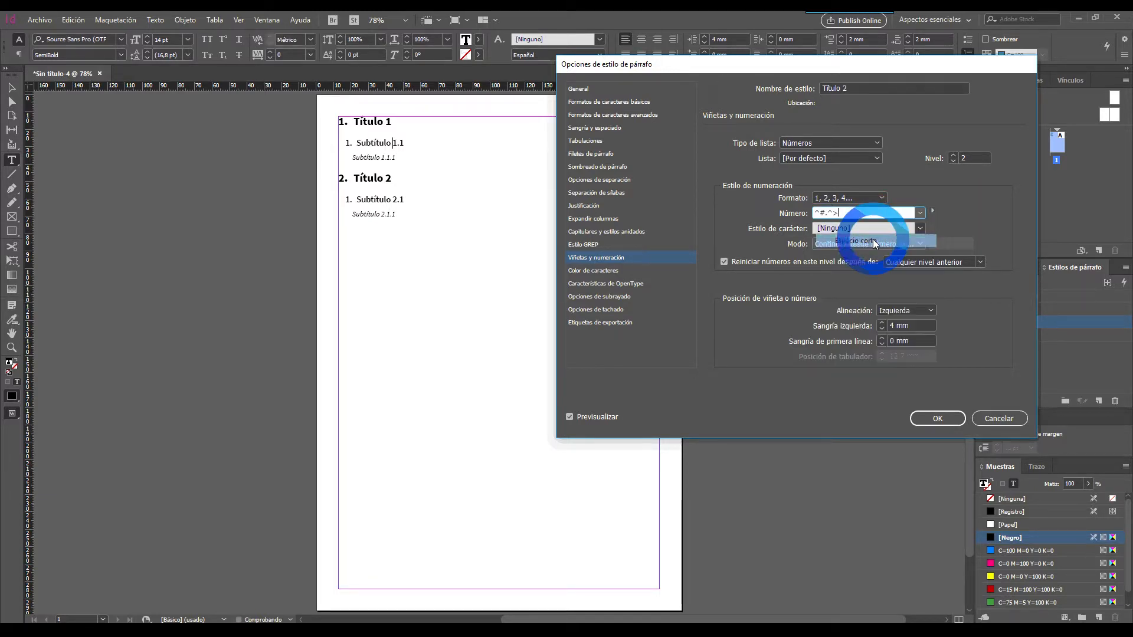
Prefix the Título 2 number expression with the first-level number, giving ^1.^#.^>, and save the style
click(815, 213)
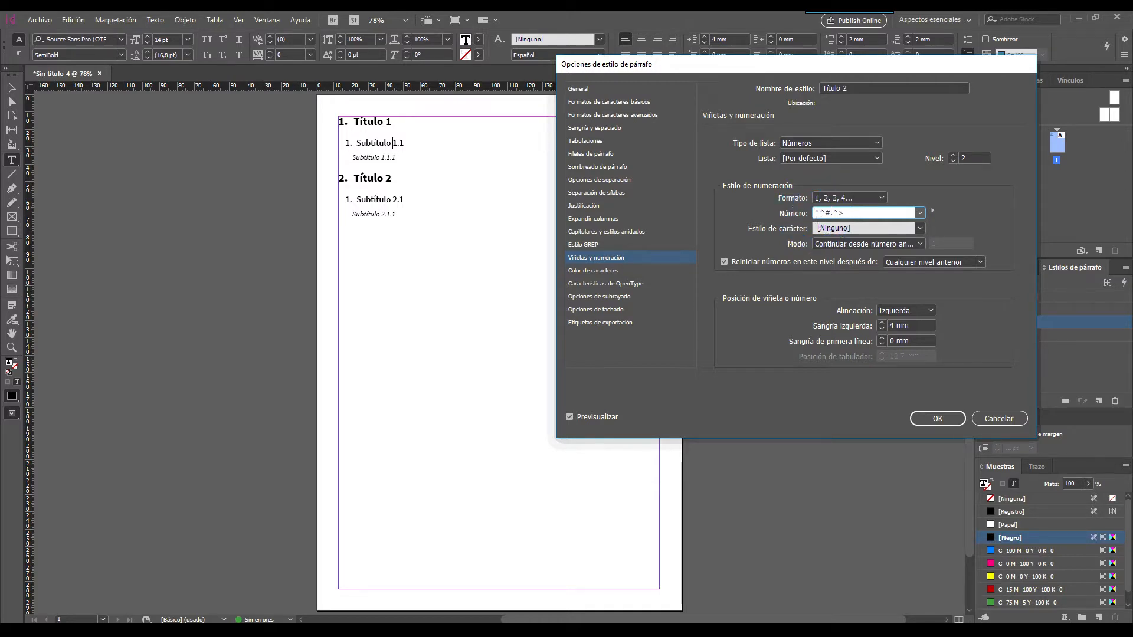
text(^)
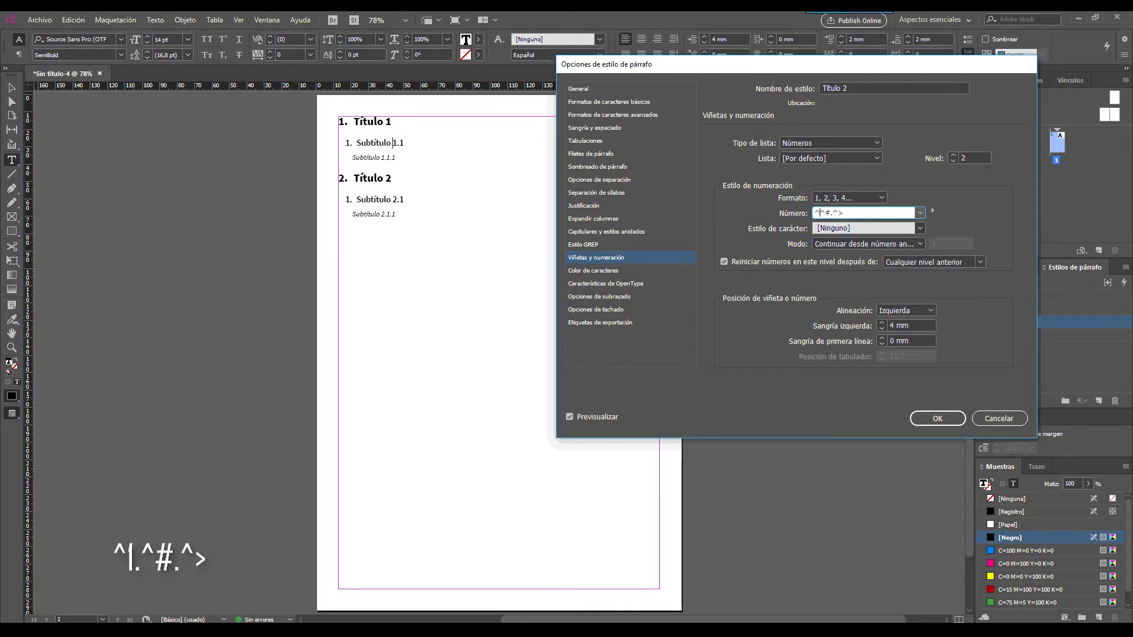
text(l)
text(.)
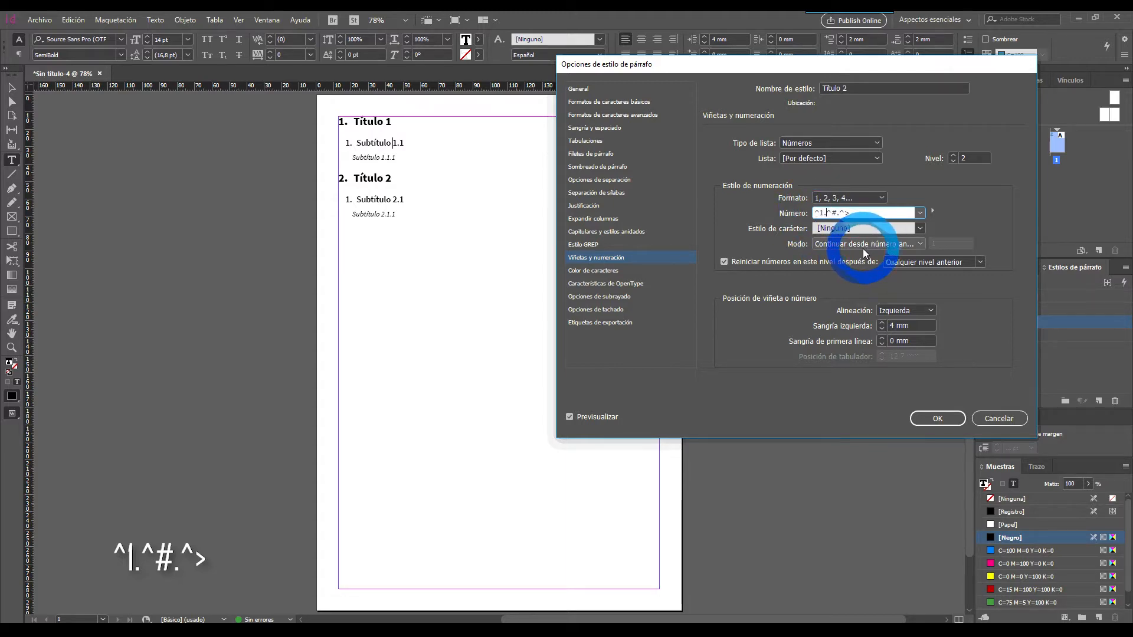
click(948, 420)
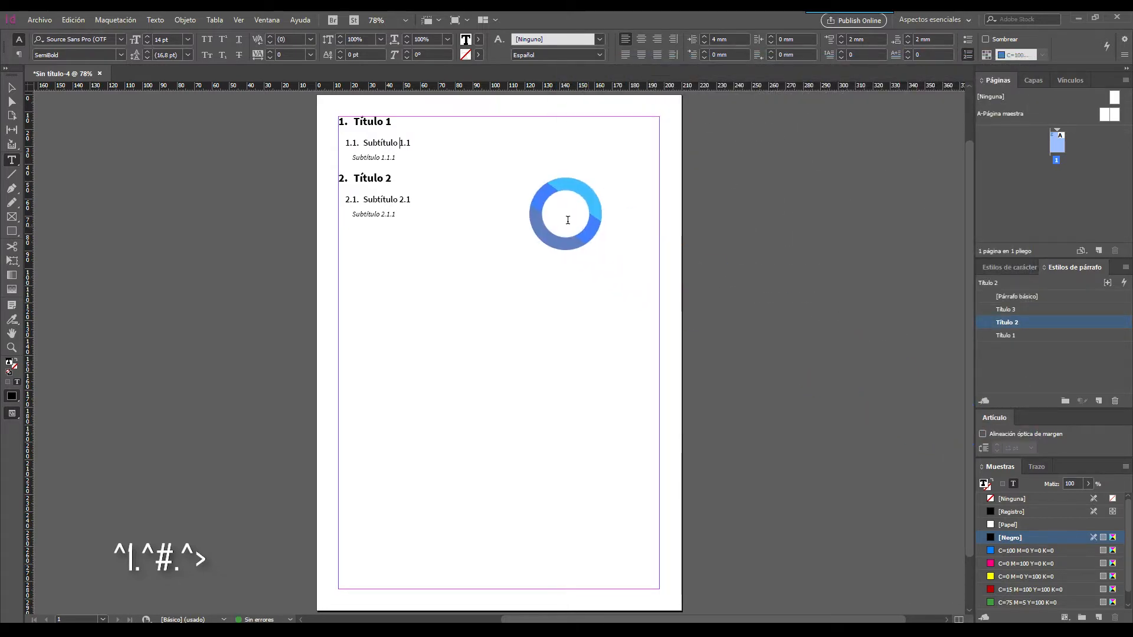
Edit the Título 3 paragraph style and set its list type to Números at level 3
click(379, 159)
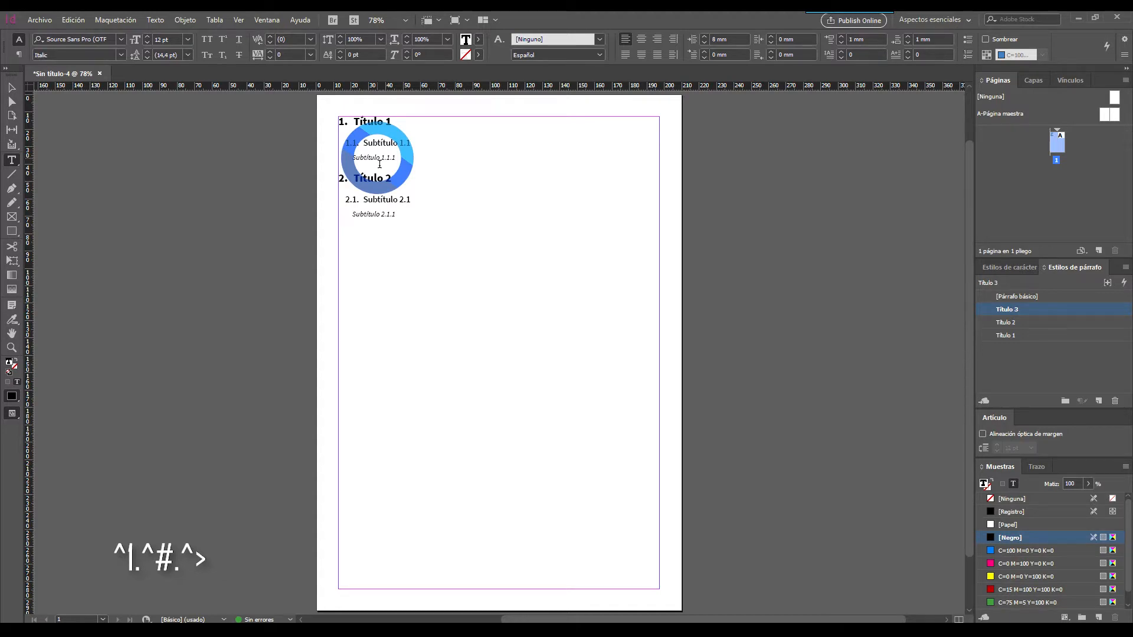
double_click(1013, 311)
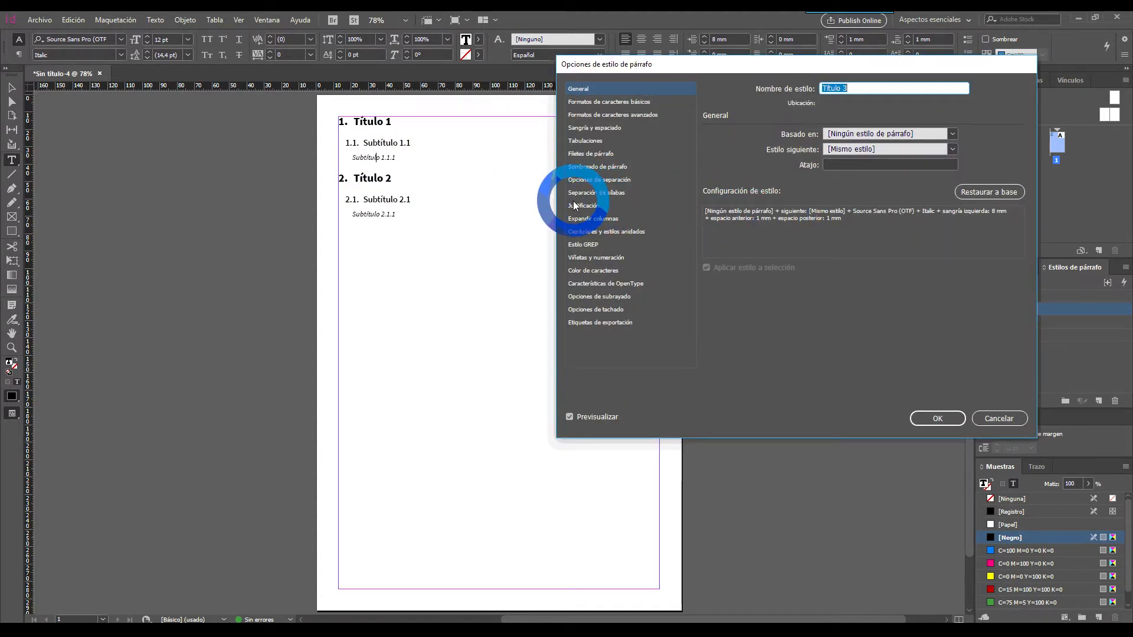
click(596, 258)
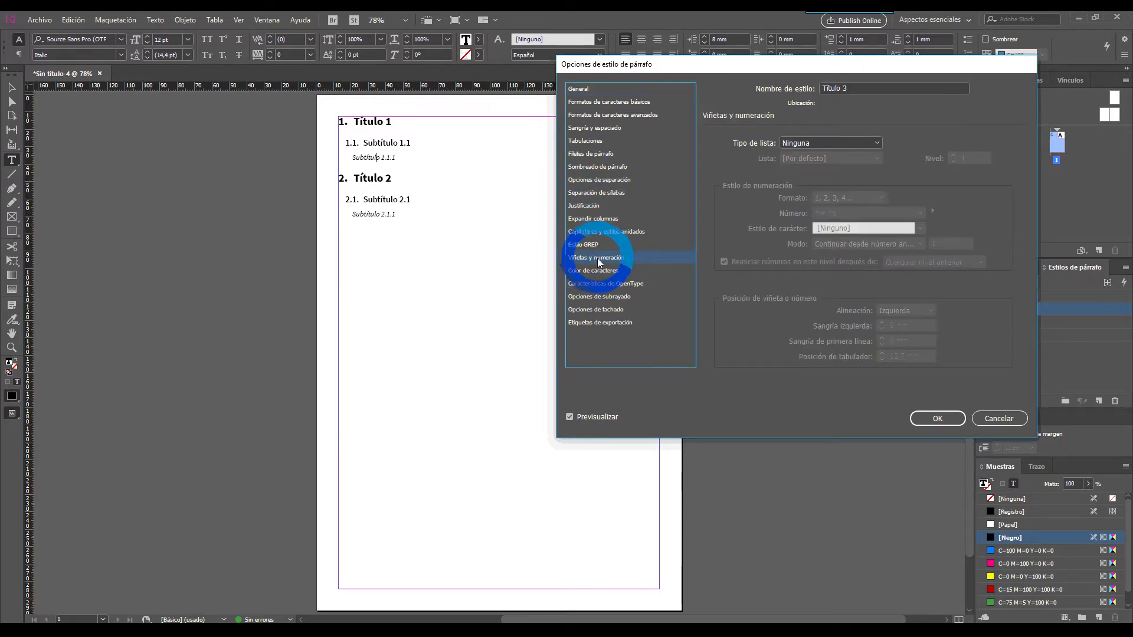
click(864, 142)
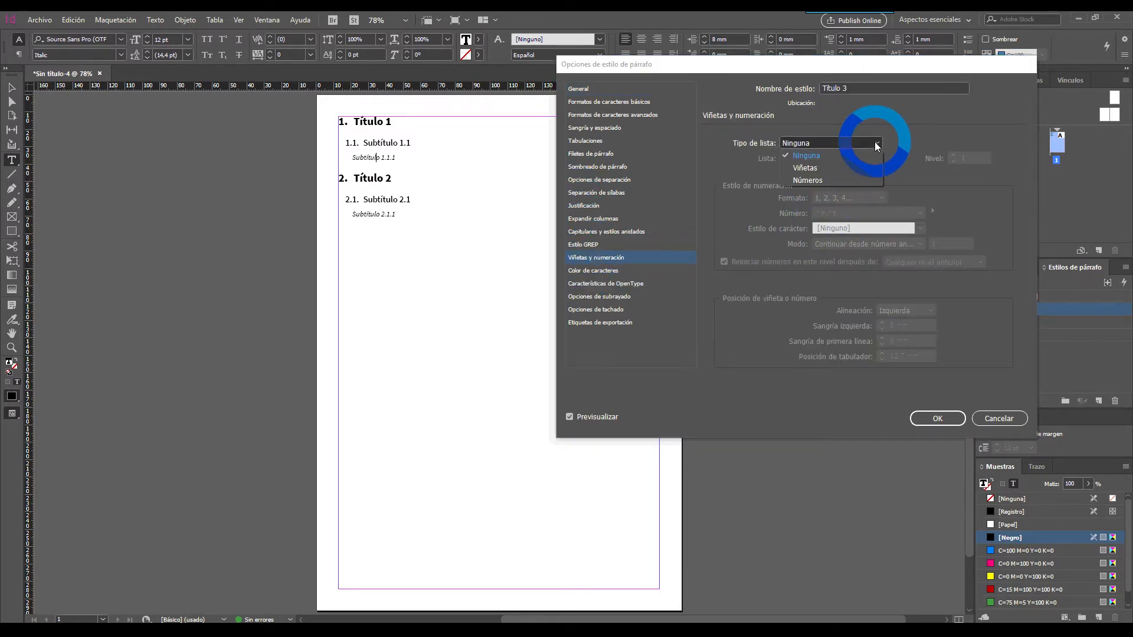
click(803, 181)
click(953, 154)
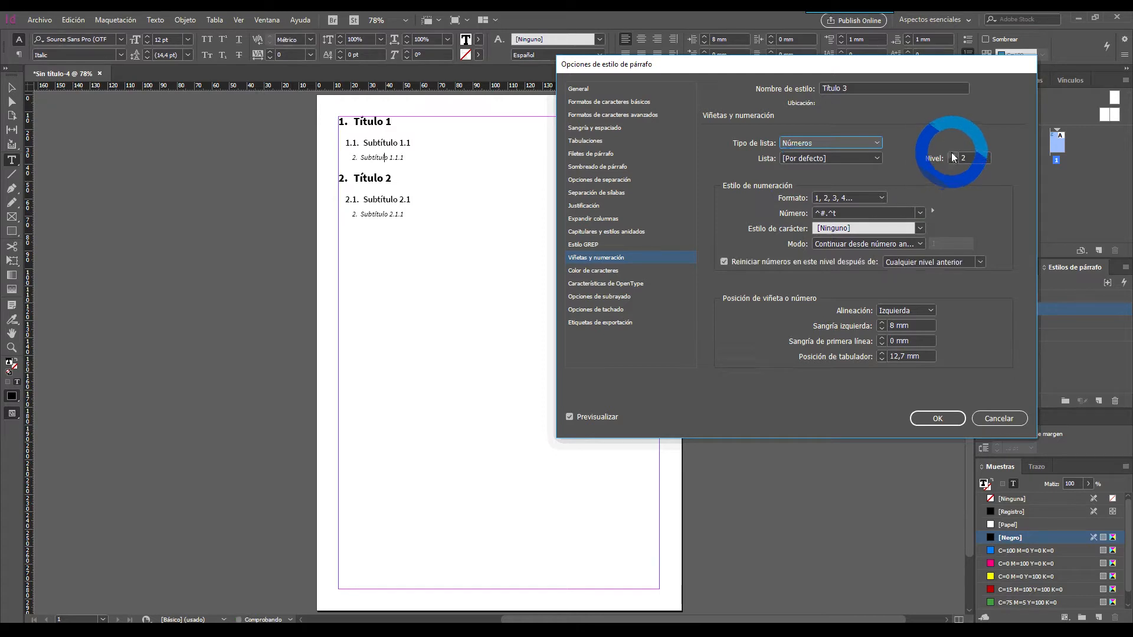
click(952, 154)
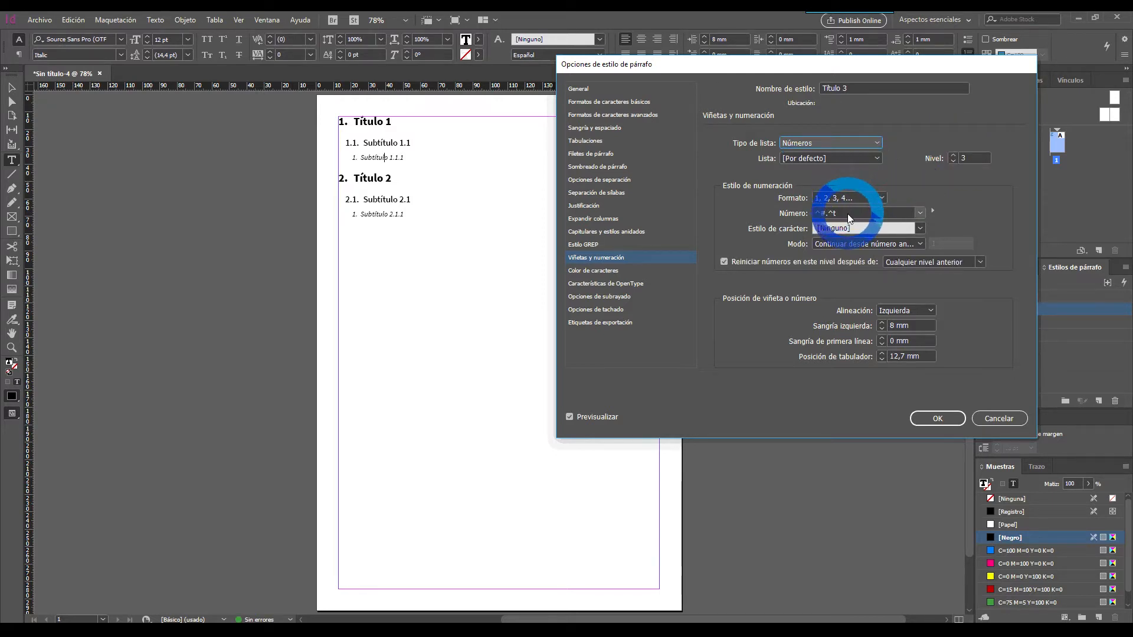
Replace the tab in the Título 3 style's number expression with an Espacio corto, giving ^#.^>
triple_click(859, 214)
click(913, 214)
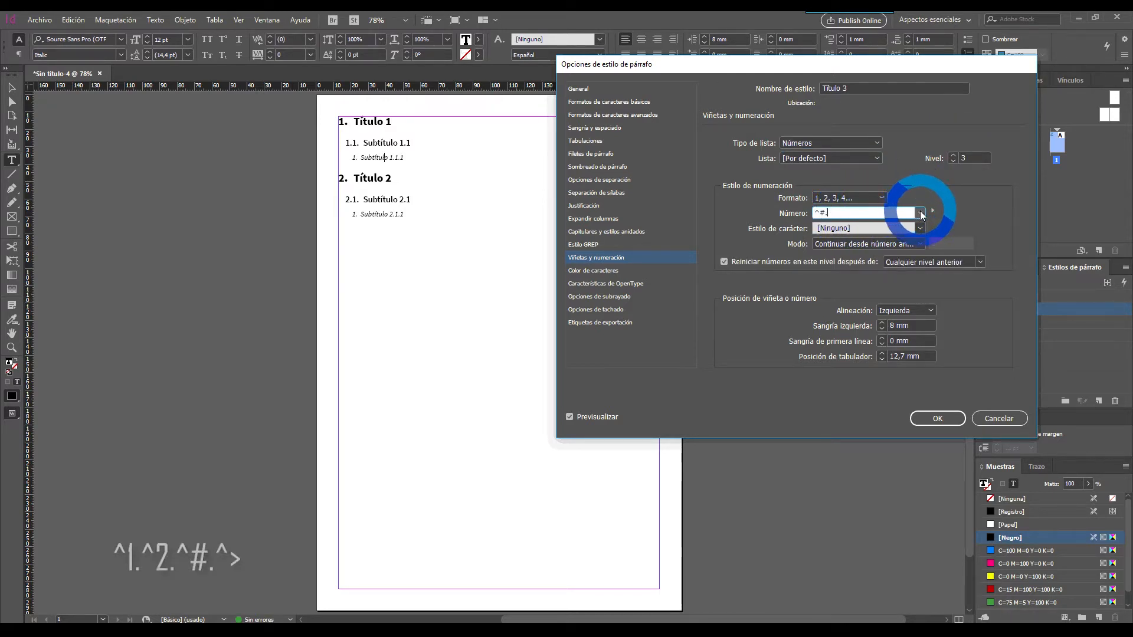
click(932, 211)
mouse_move(961, 217)
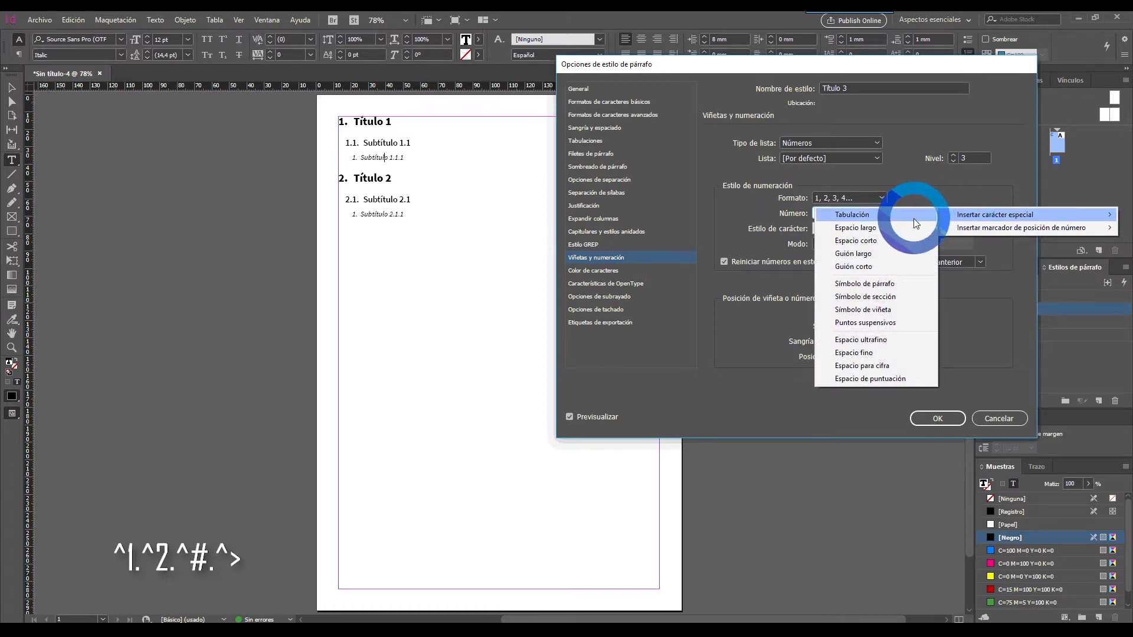
click(873, 241)
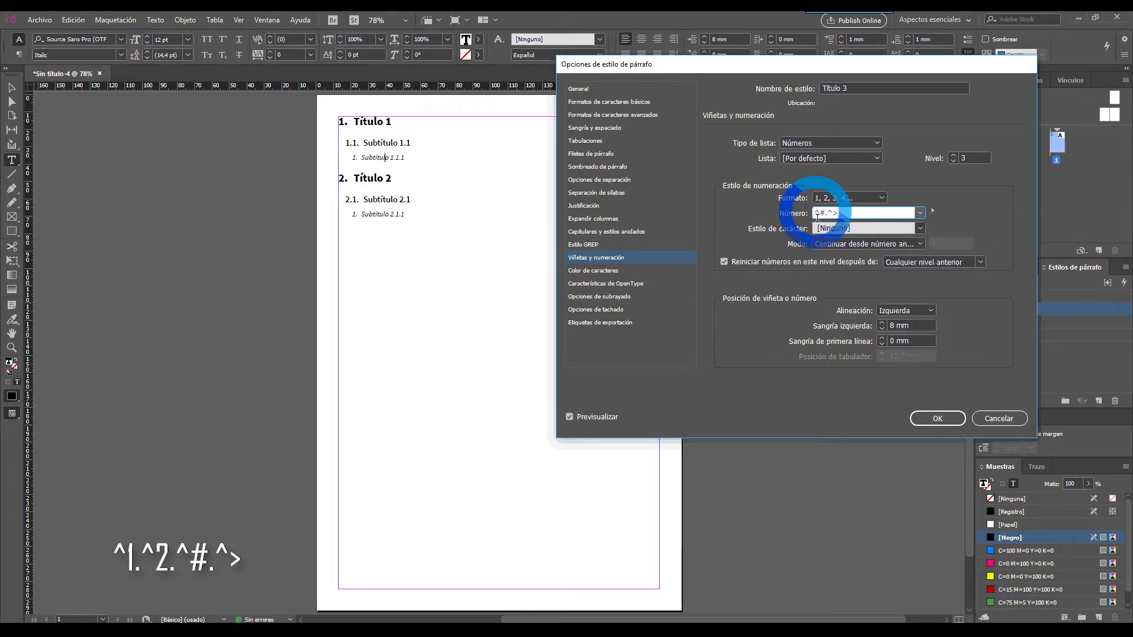
Prefix the Título 3 number expression with the first- and second-level numbers, giving ^1.^2.^#.^>, and save the style
text(^)
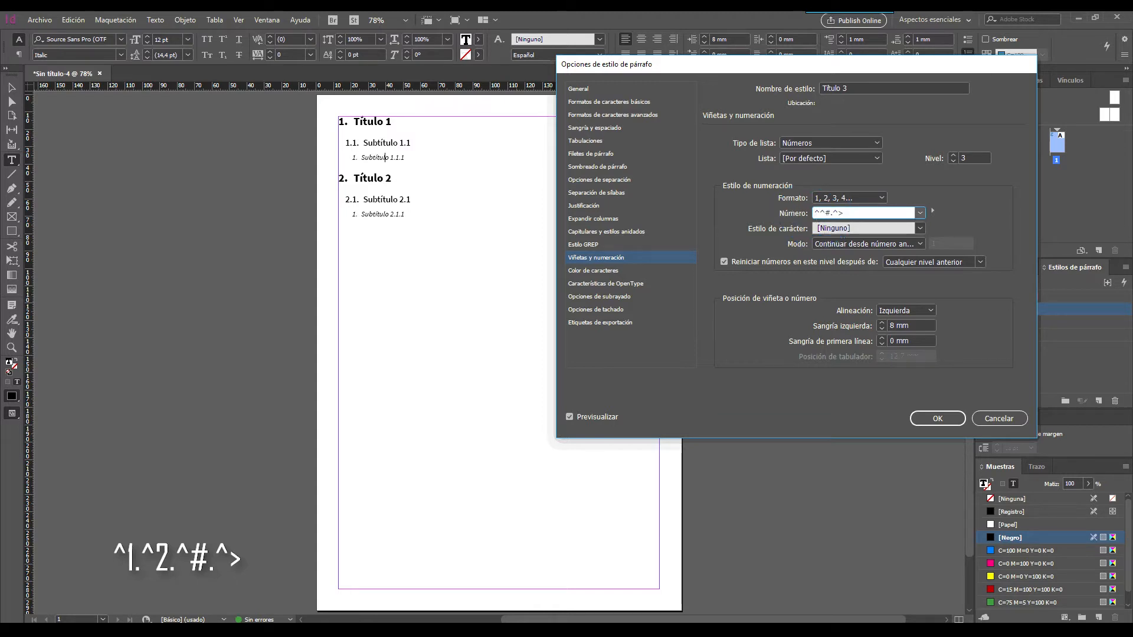
text(1.)
click(817, 216)
text(^2.)
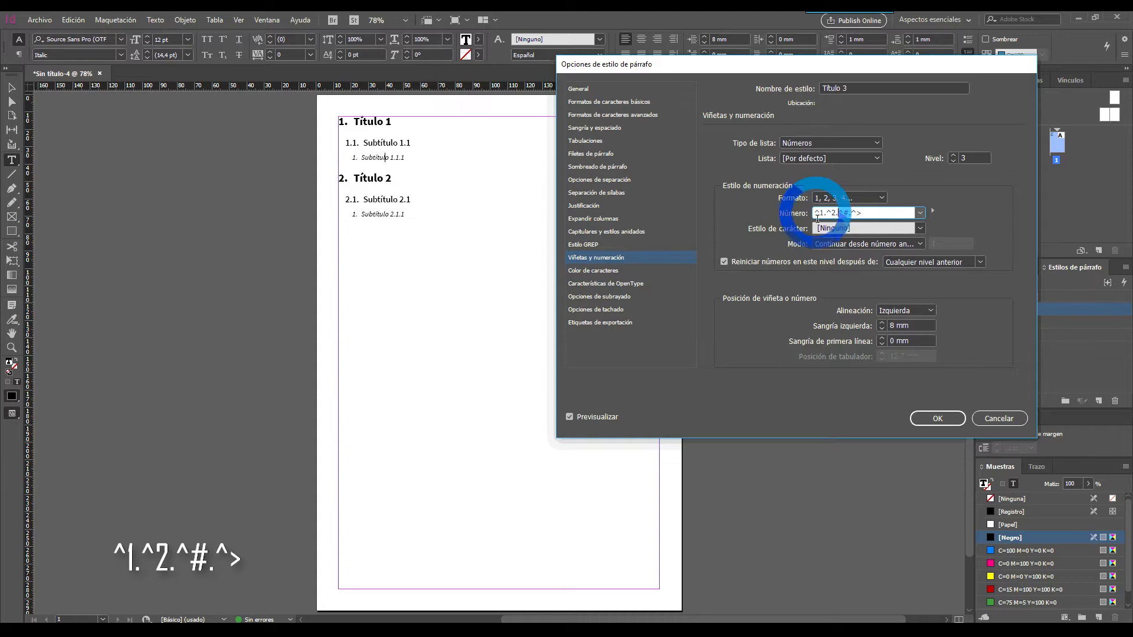
click(938, 417)
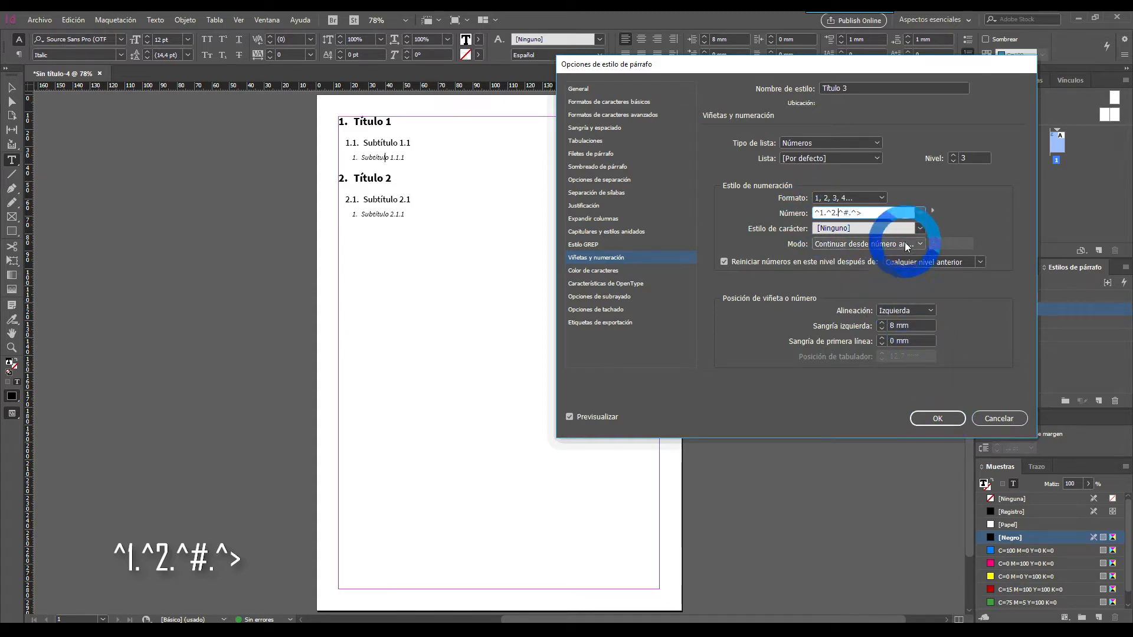
click(917, 228)
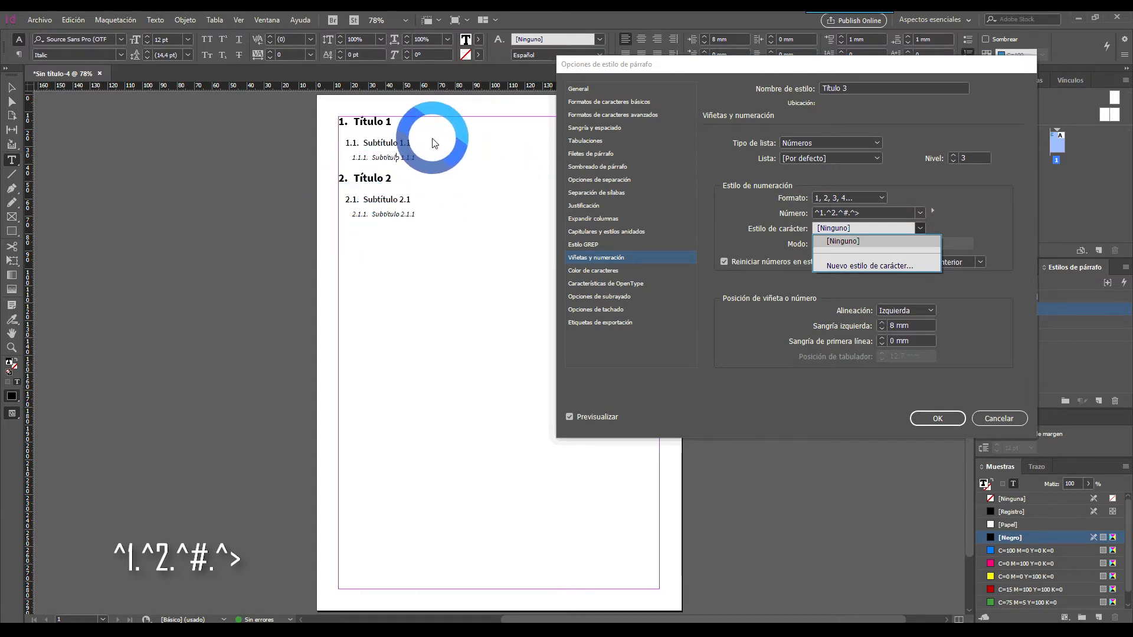
click(933, 421)
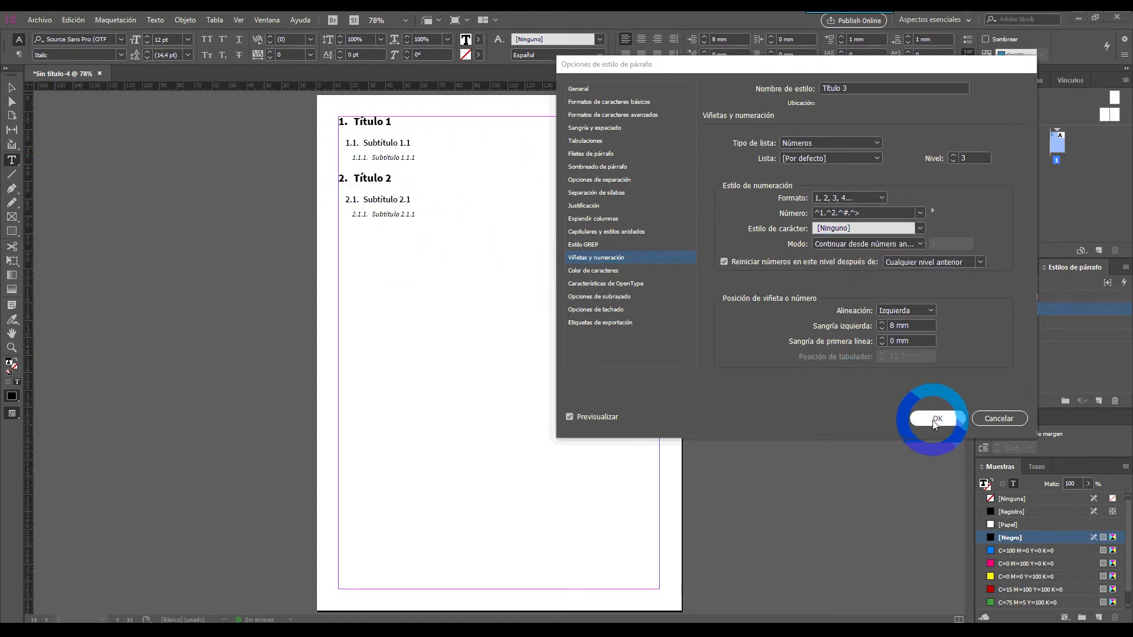
click(941, 420)
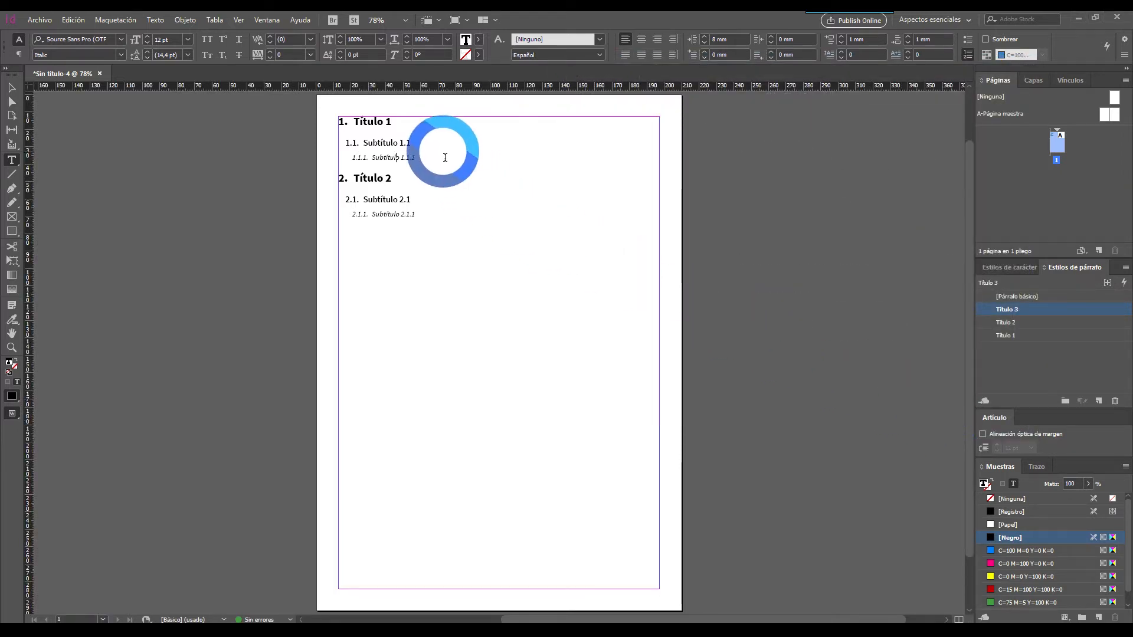
Add a new paragraph after the Subtítulo 2.1.1 line in the Título 1 style, reading "Títular 3"
click(434, 219)
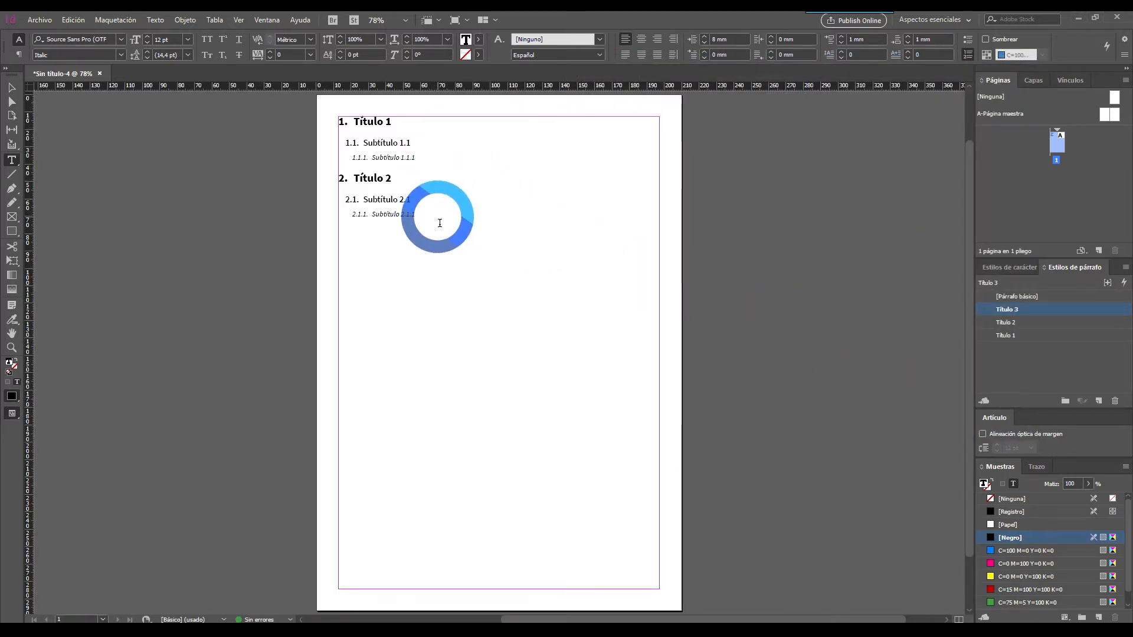
click(493, 240)
click(1028, 338)
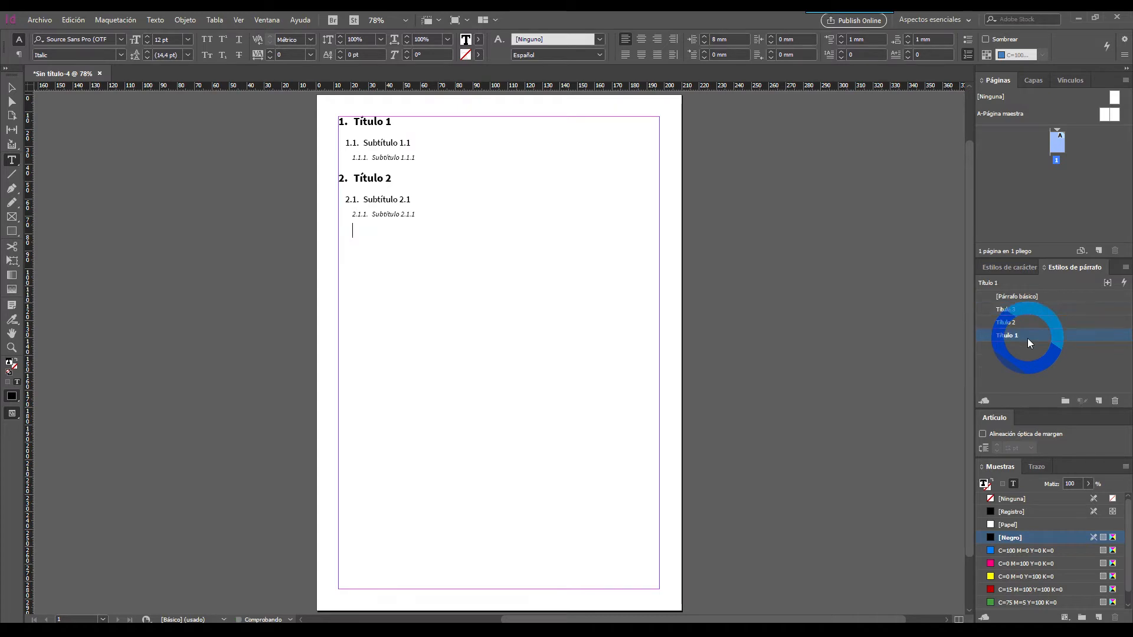
text(Títular 3)
key(Return)
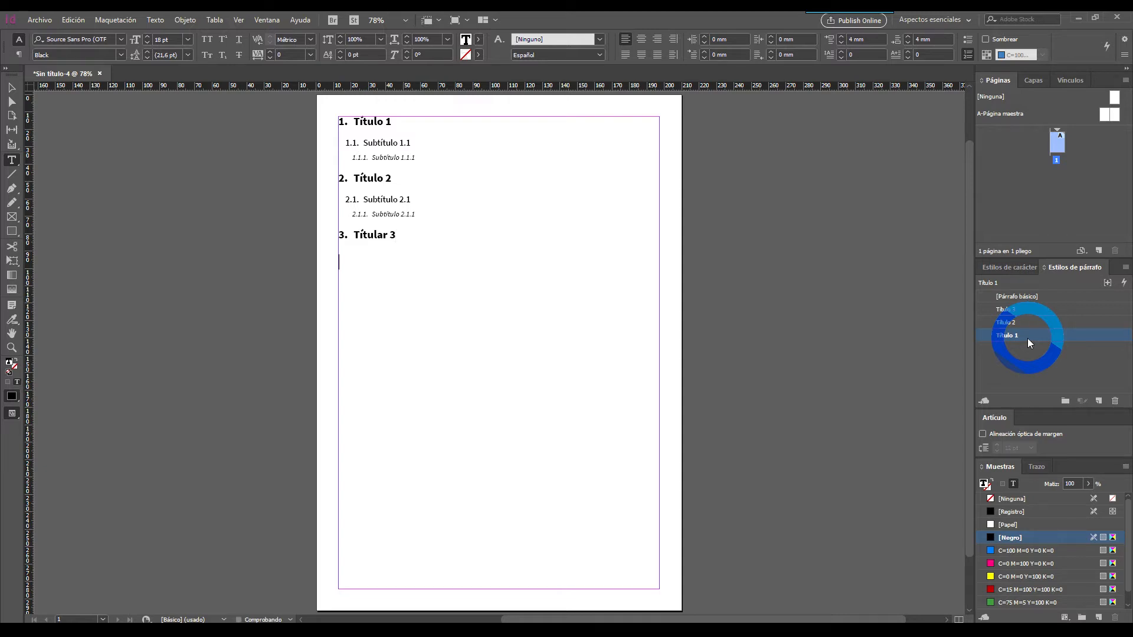
Add another heading reading "Títular 4" in the Título 1 style below Títular 3
text(T)
text(´t)
text(ítular 4)
click(435, 225)
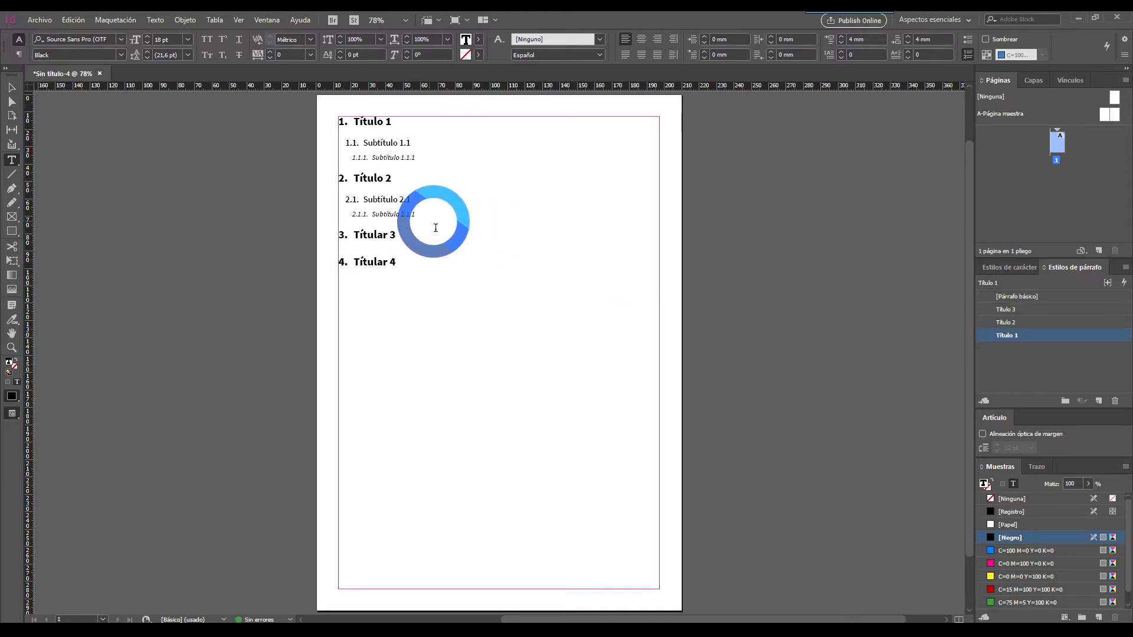
Shrink the text frame around the headings to about 77.3 mm wide and 97.3 mm high, and activate the Type tool
click(12, 87)
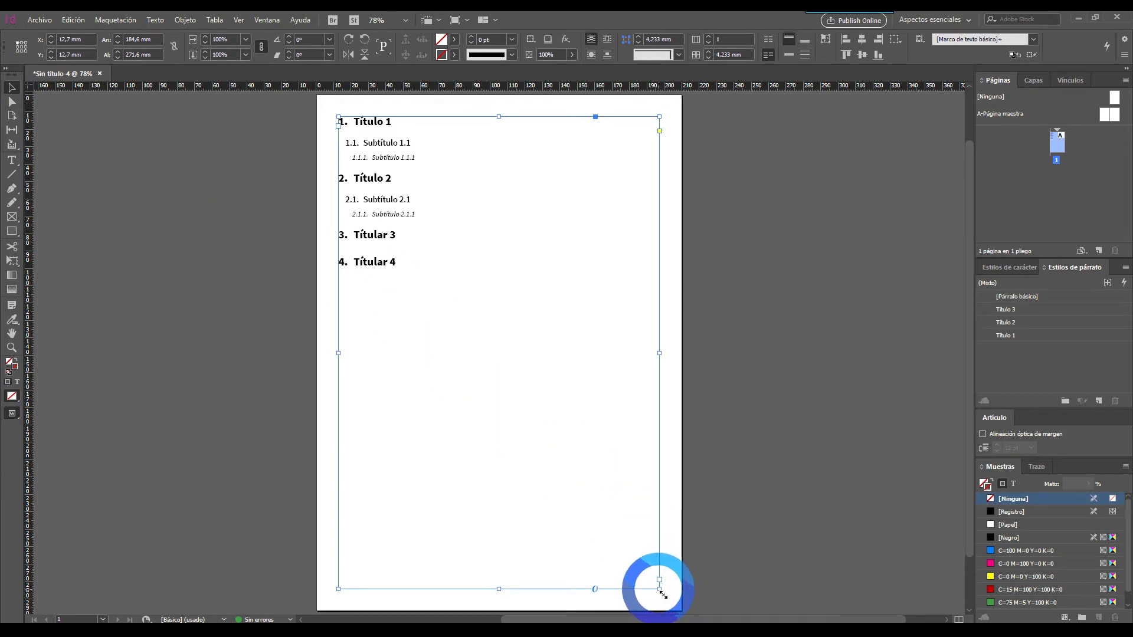
drag(660, 589, 472, 285)
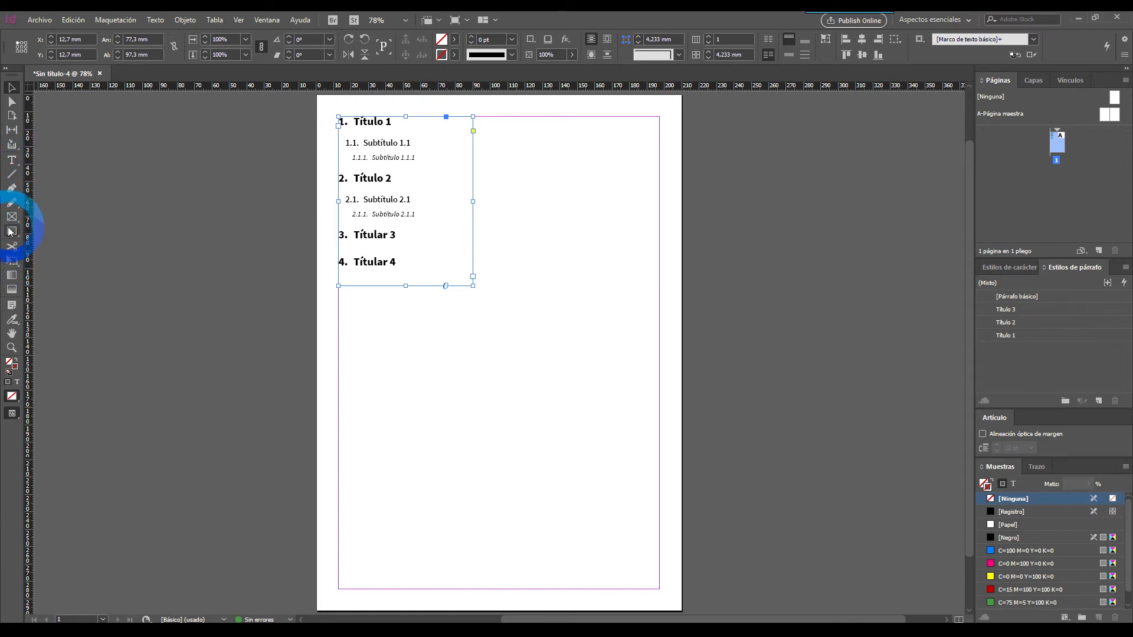
click(14, 162)
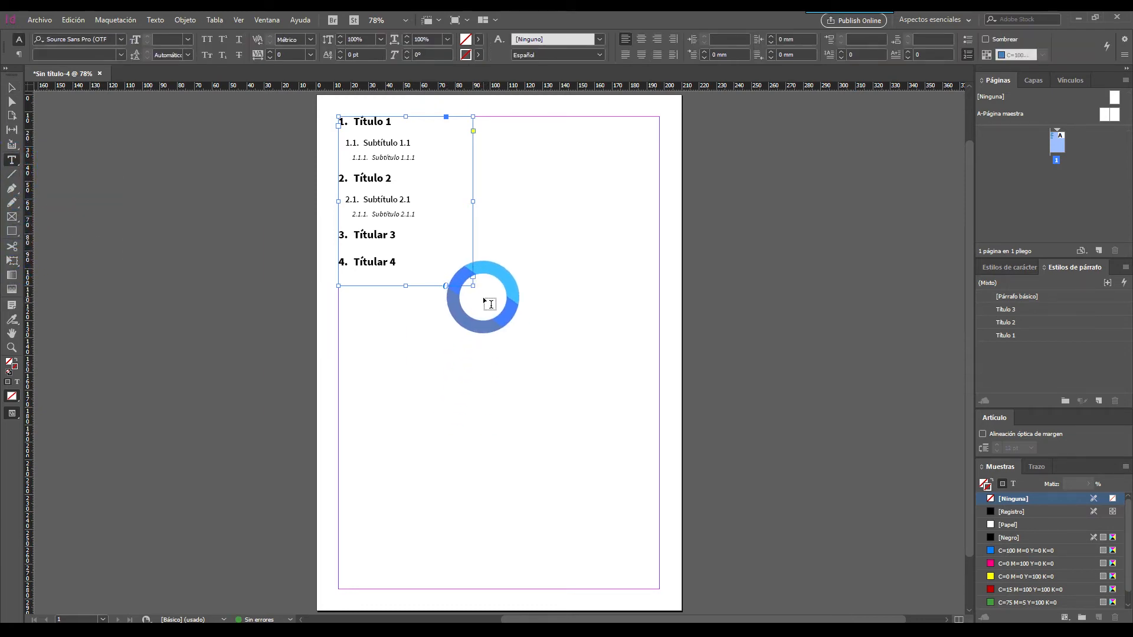
Draw a second text frame about 103.8 mm wide and 99.5 mm high diagonally below the headings frame, containing "Títular 5" in the Título 1 style
drag(478, 297, 659, 471)
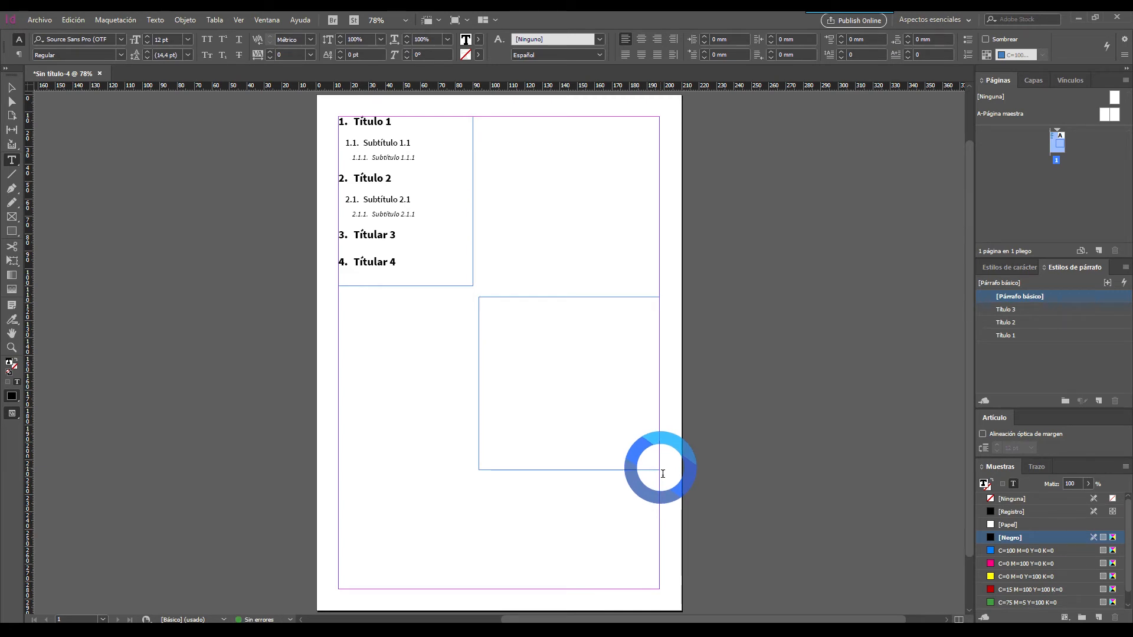
click(1021, 335)
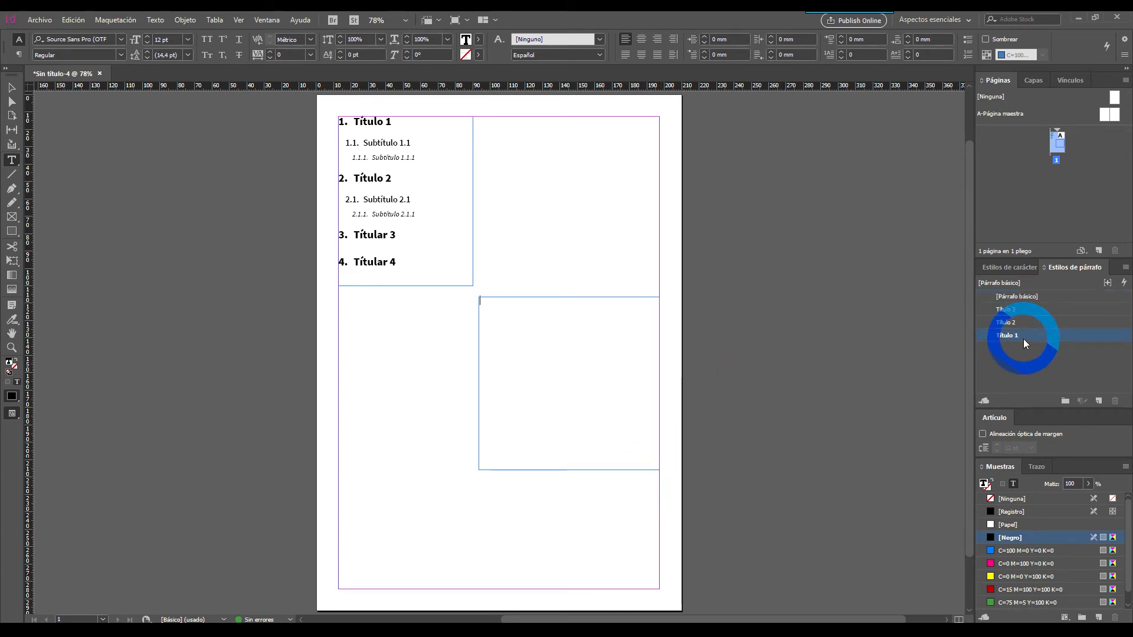
text(Titu)
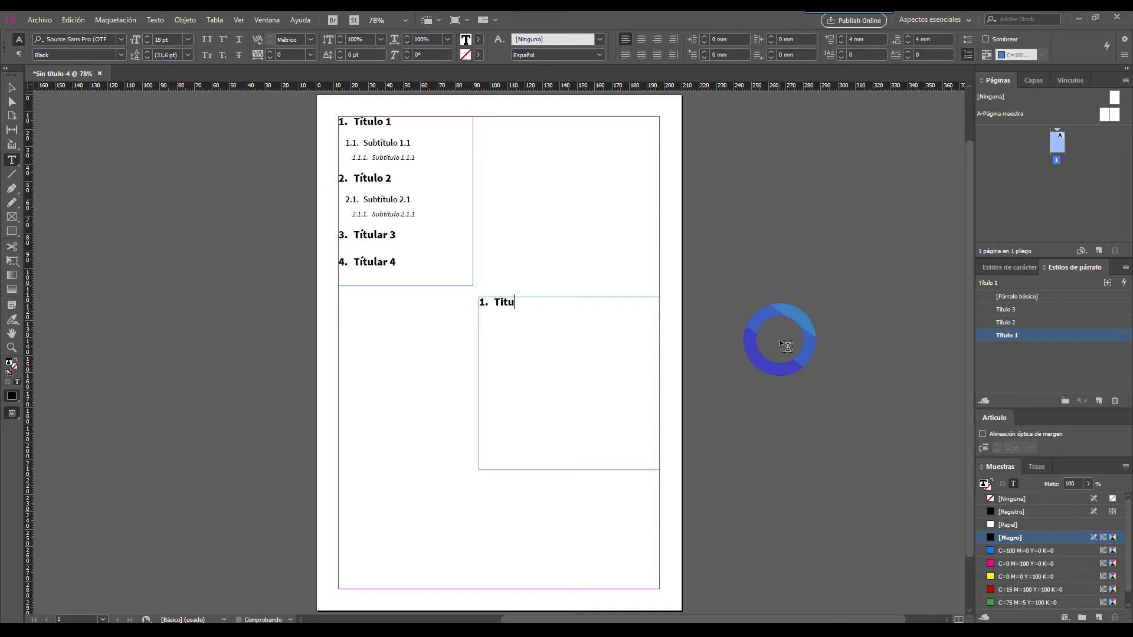
key(BackSpace)
key(BackSpace)
key(BackSpace)
text(ítular 5)
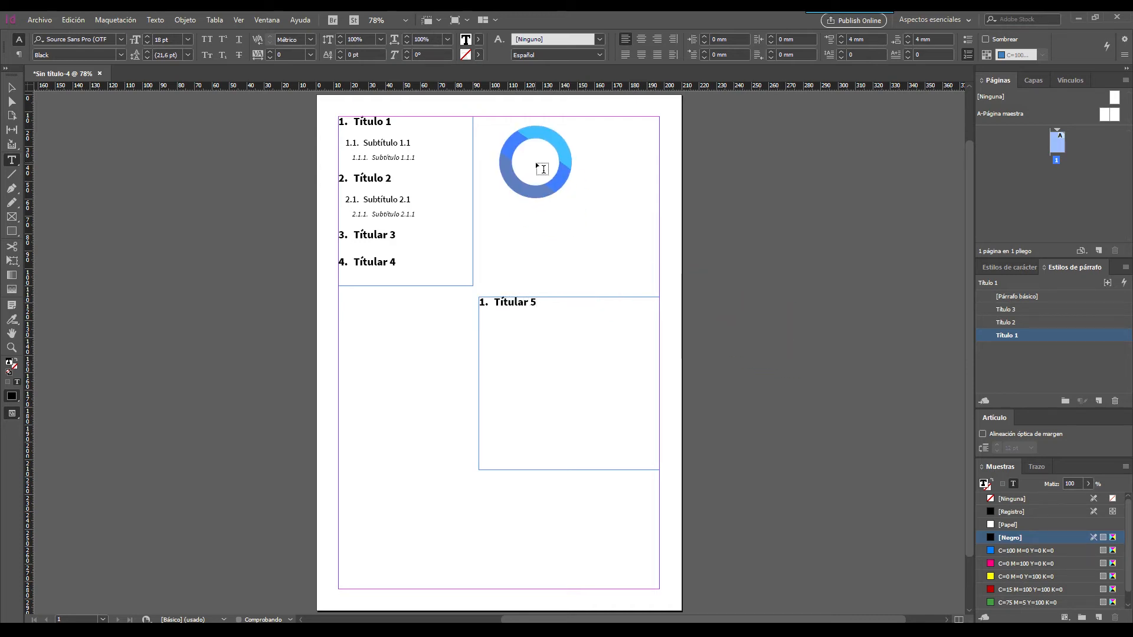
Thread the first headings frame into the Títular 5 frame, and insert a paragraph break between Títular 4 and Títular 5
click(9, 88)
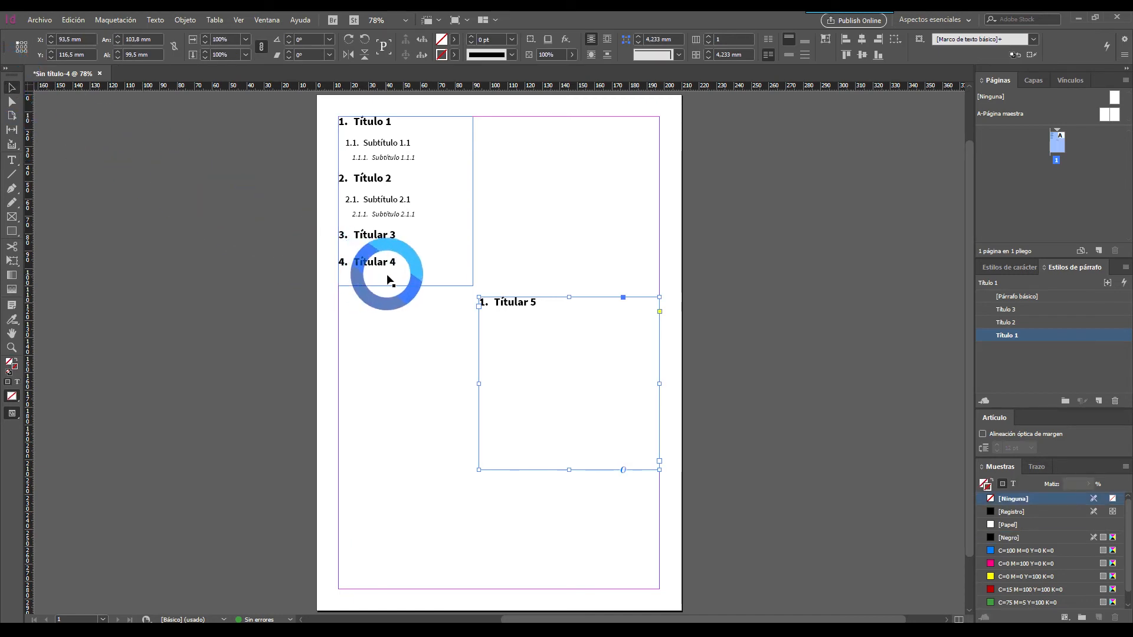
click(411, 273)
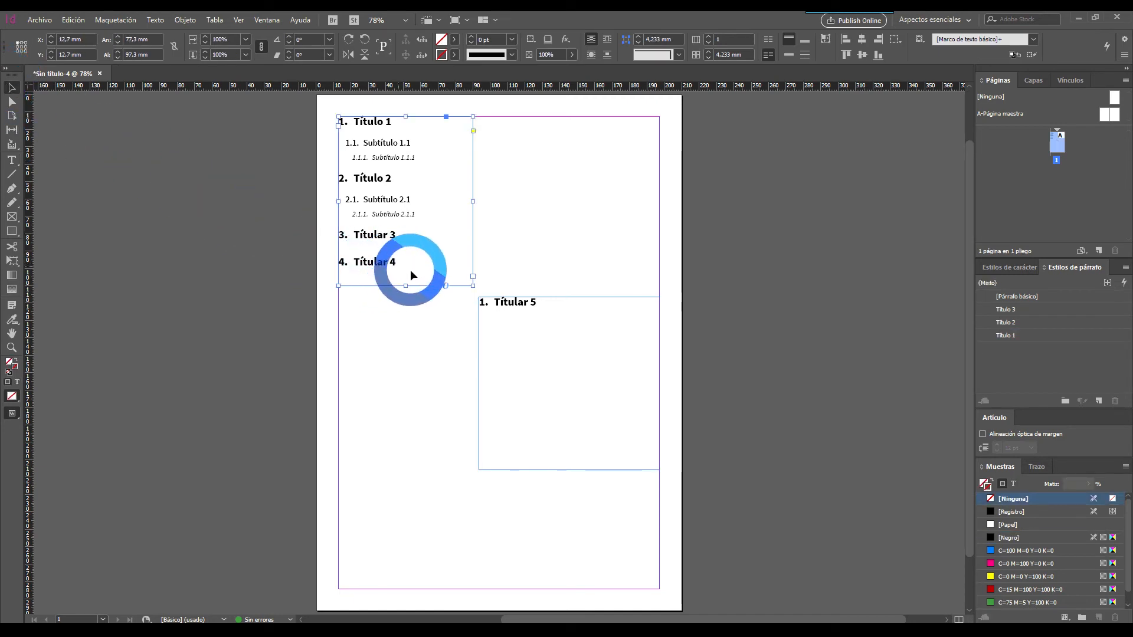
click(474, 278)
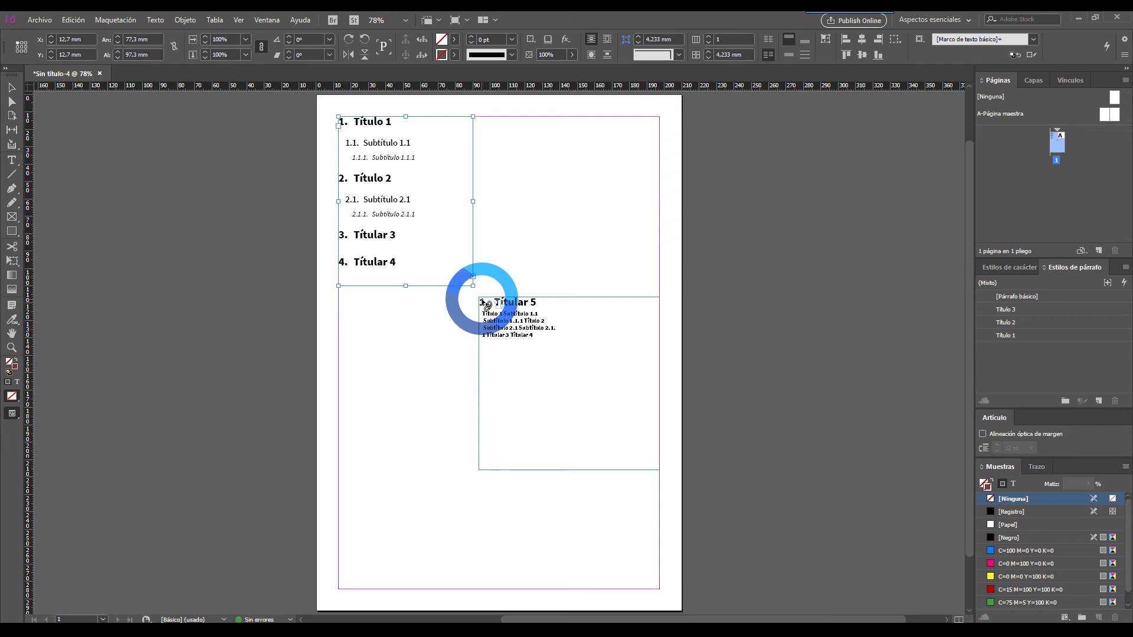
click(482, 300)
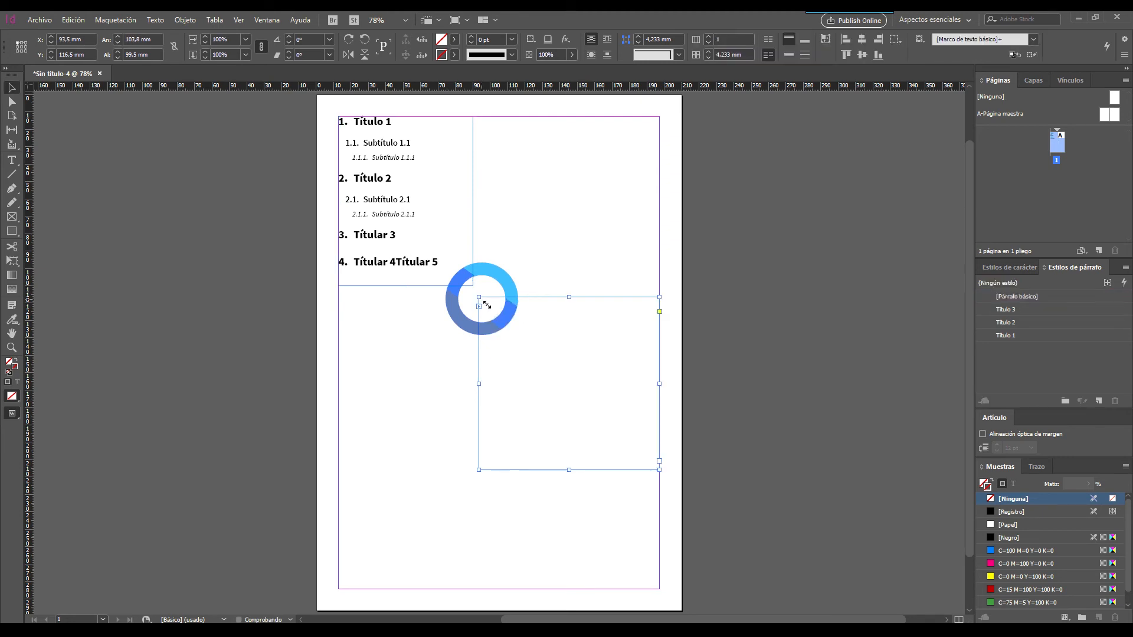
double_click(401, 262)
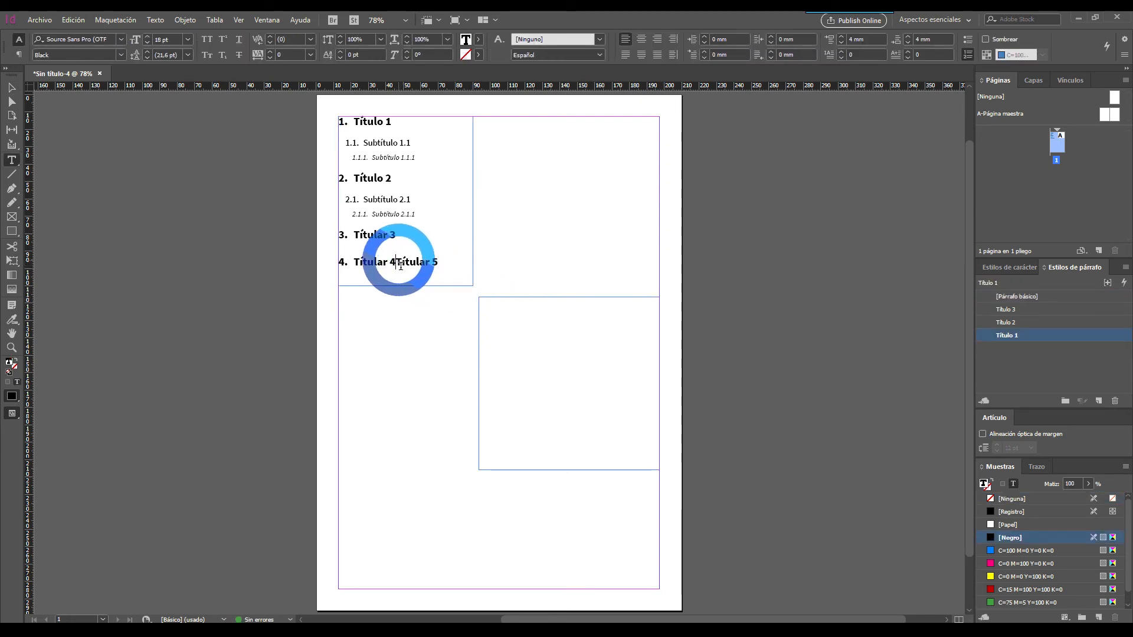
key(Return)
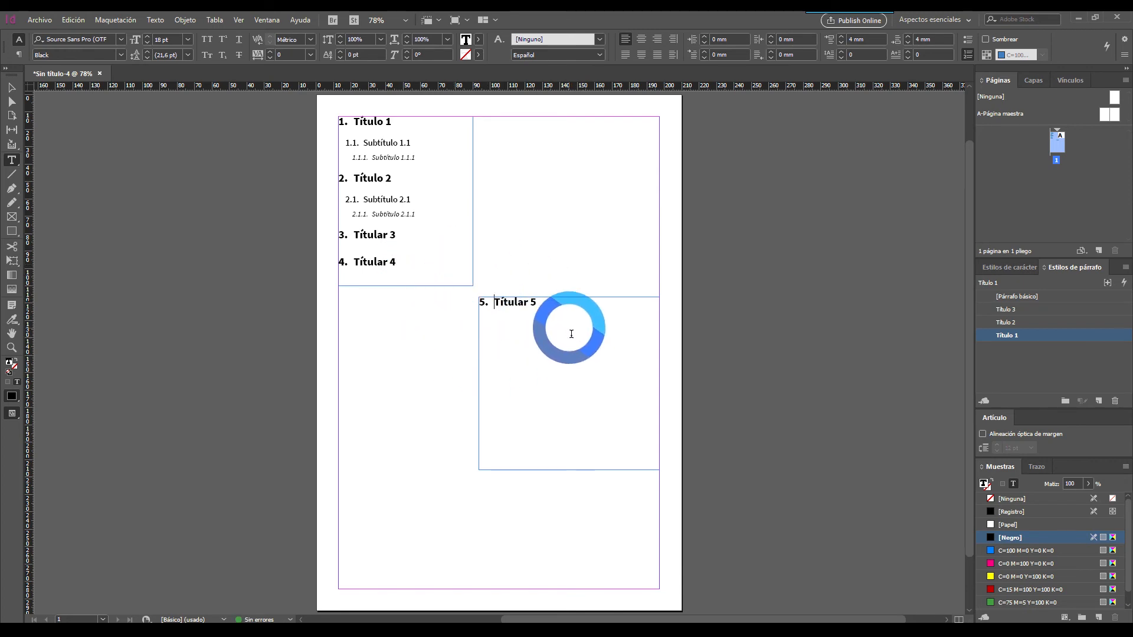